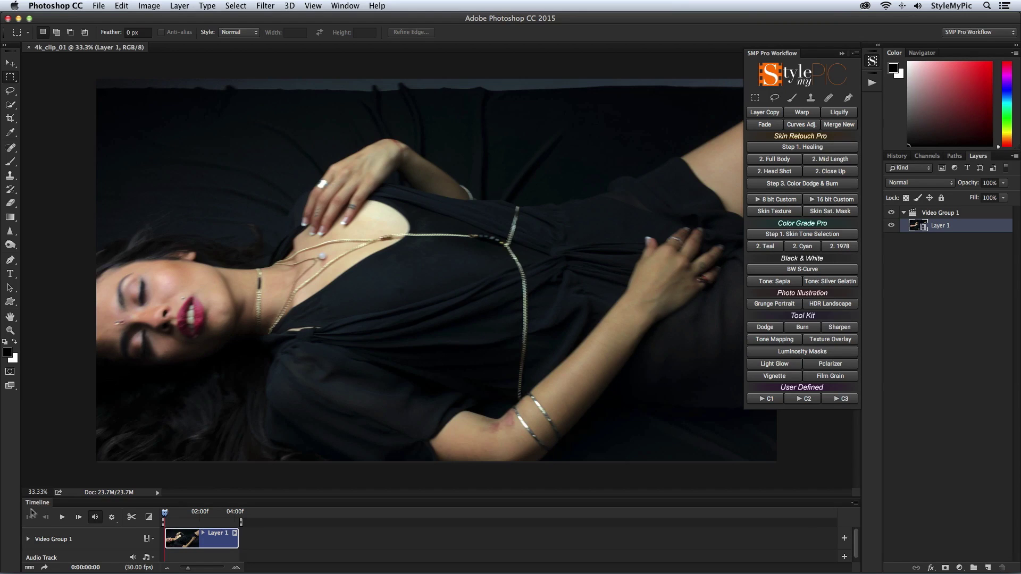
Scrub the clip to the sharp, eyes-open frame at 0:00:01:06, checking her face at 100%.
left_click_drag(165, 512, 189, 515)
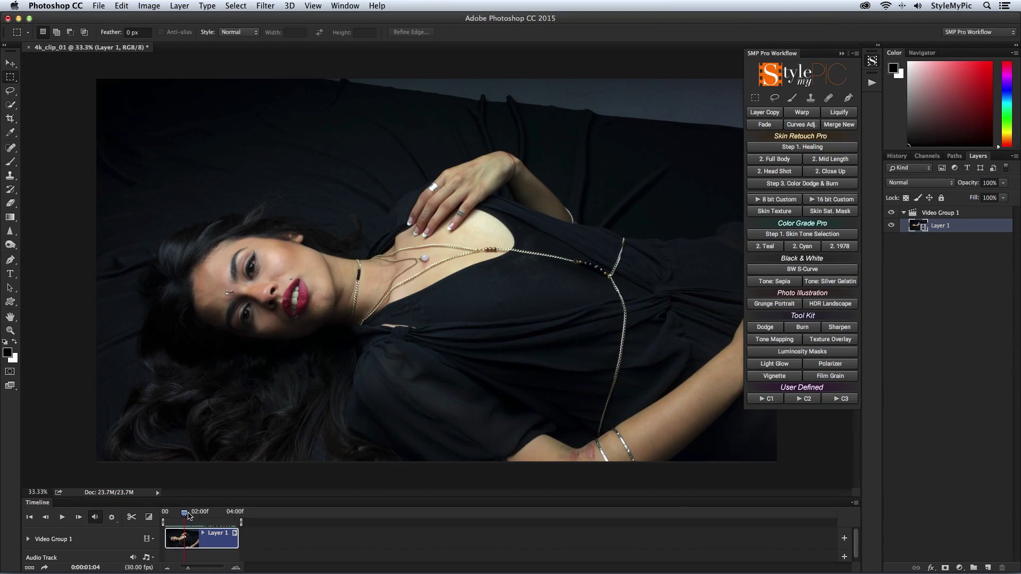
key("super+1")
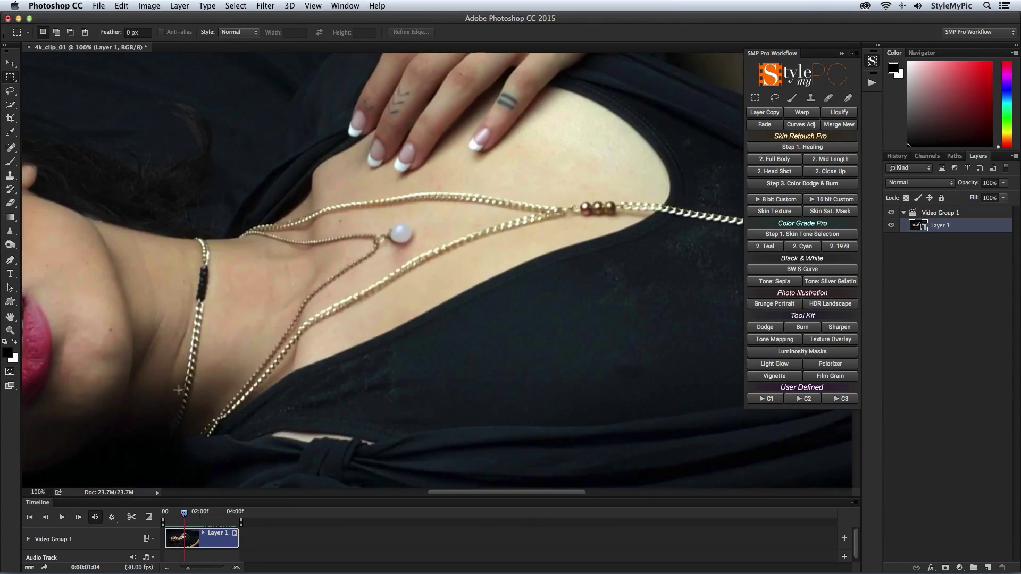
left_click_drag(129, 380, 540, 313)
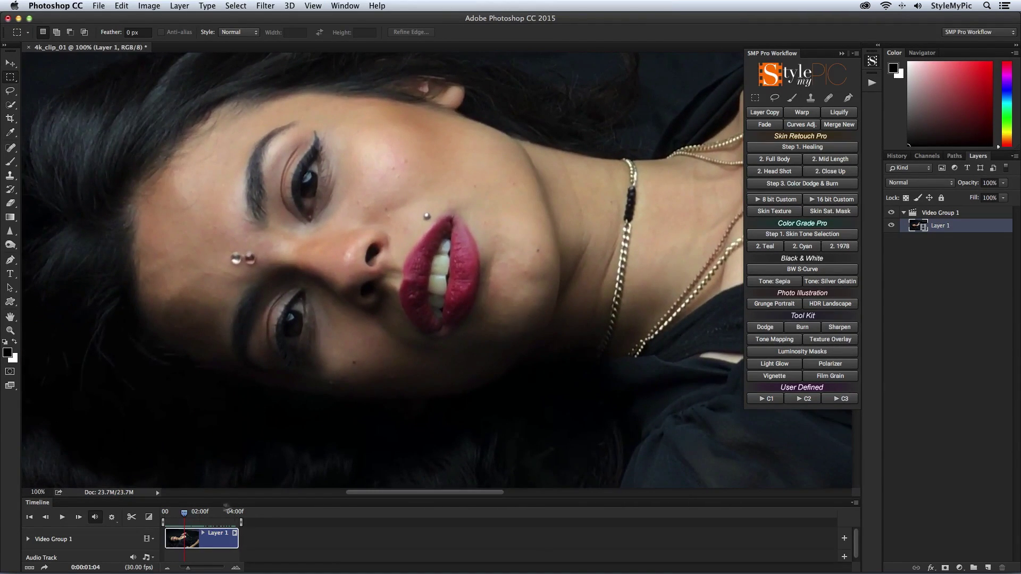
left_click_drag(184, 514, 175, 513)
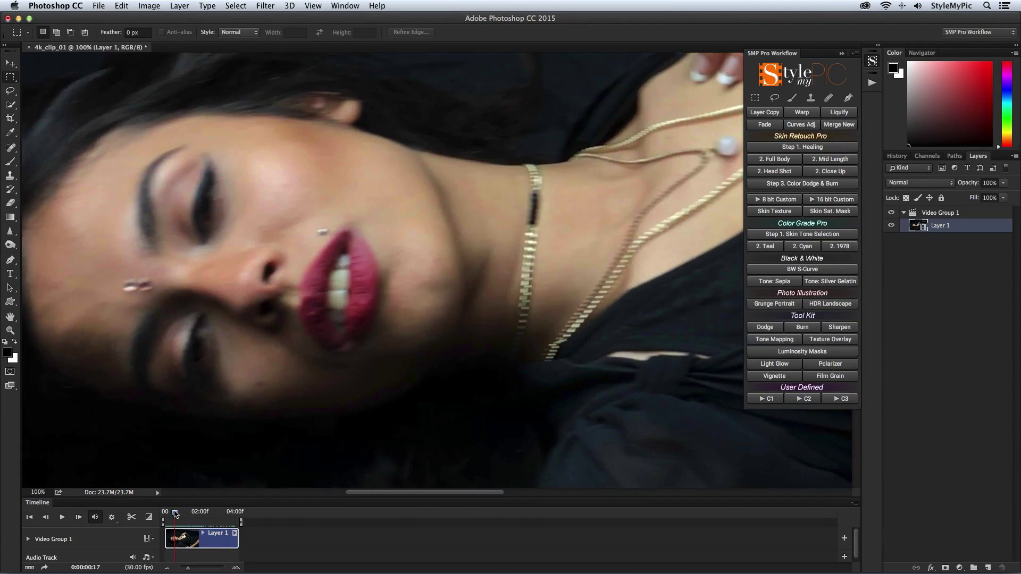
left_click_drag(175, 514, 187, 512)
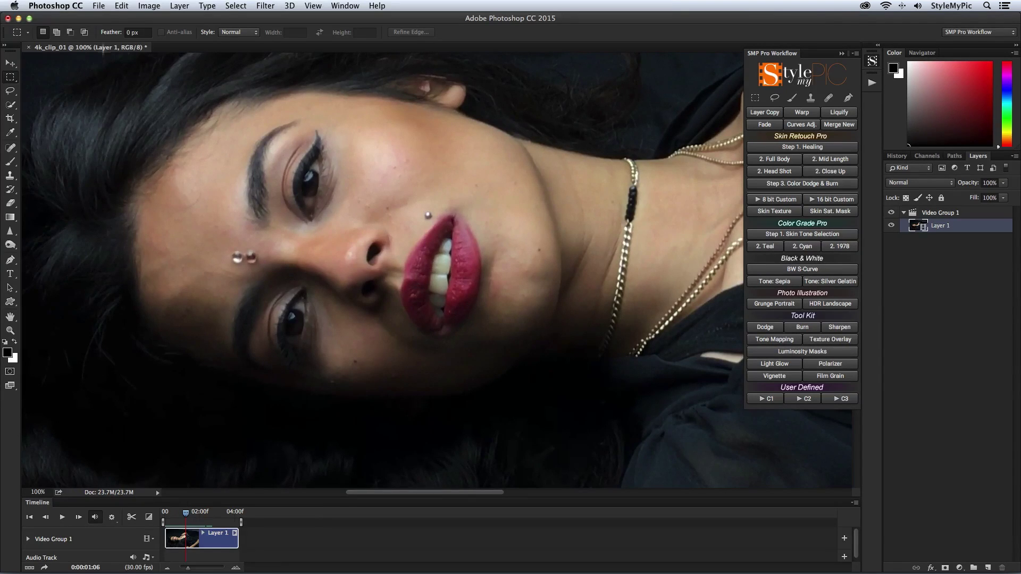
left_click(100, 6)
Open the Export As settings for the frame and close them without exporting.
mouse_move(135, 153)
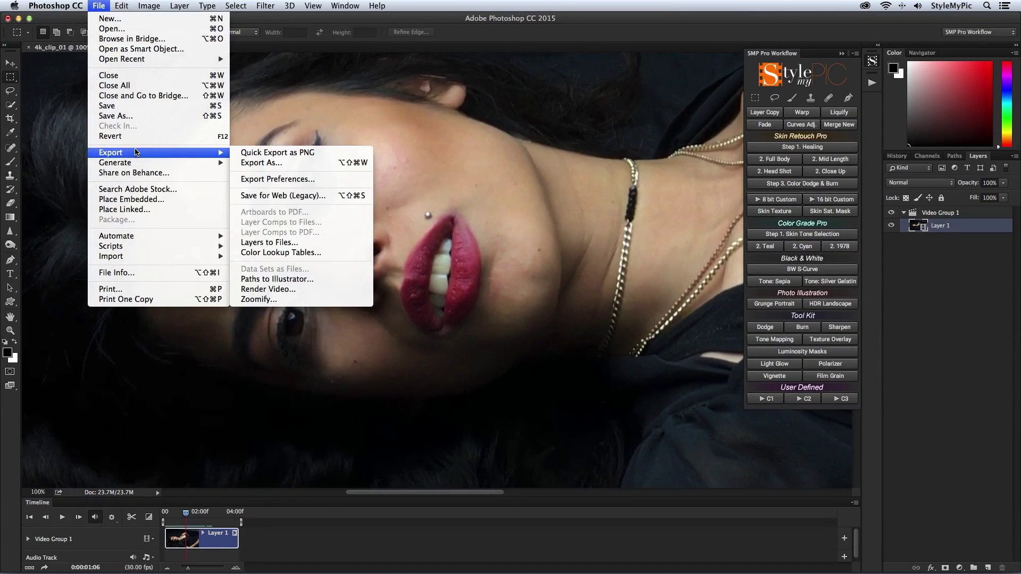
left_click(256, 164)
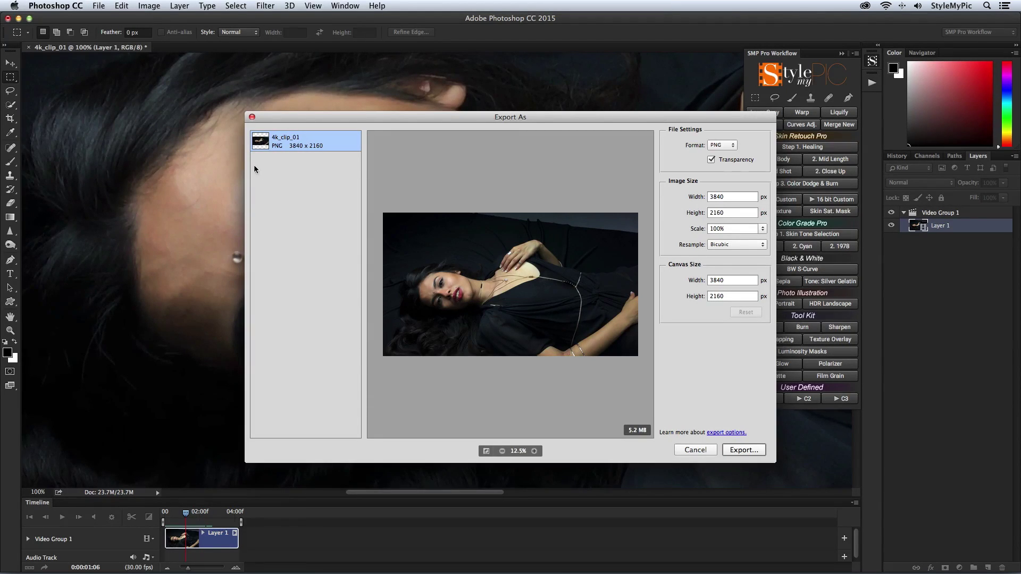
left_click(734, 145)
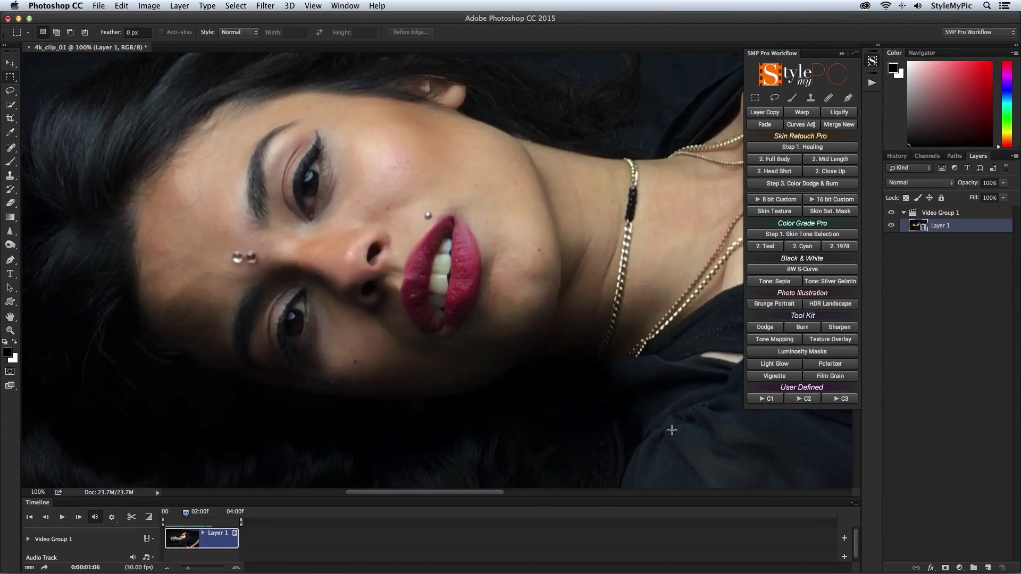
Check Render Video with Photoshop Image Sequence output, cancel, then merge the frame as 'Merge New'.
left_click(97, 6)
mouse_move(157, 153)
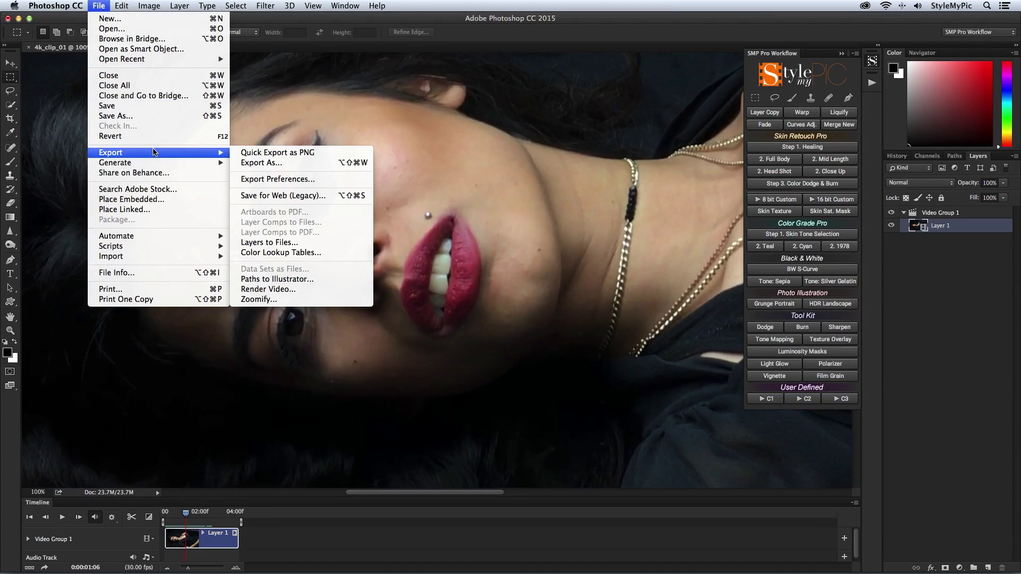
left_click(277, 288)
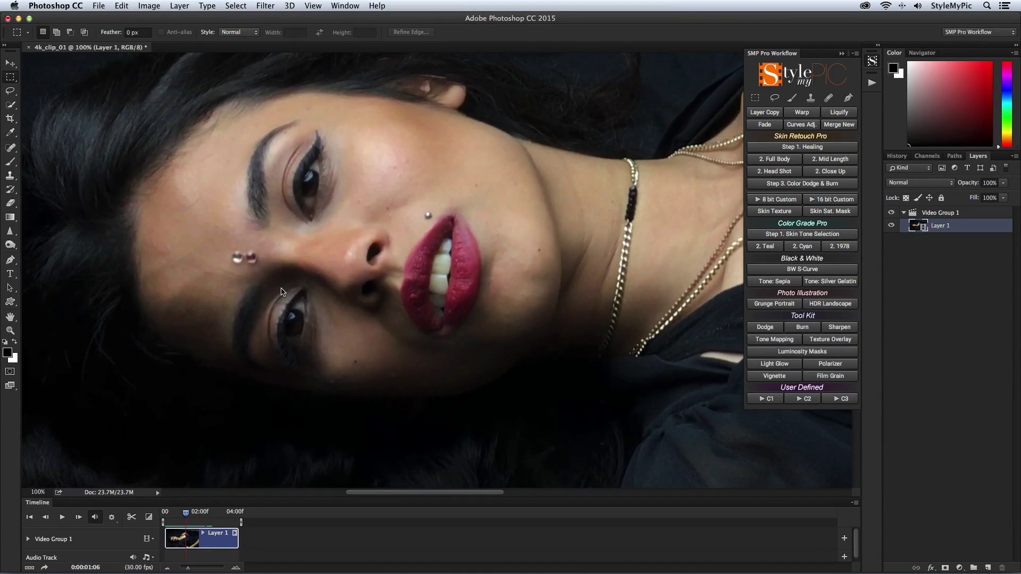
left_click(416, 240)
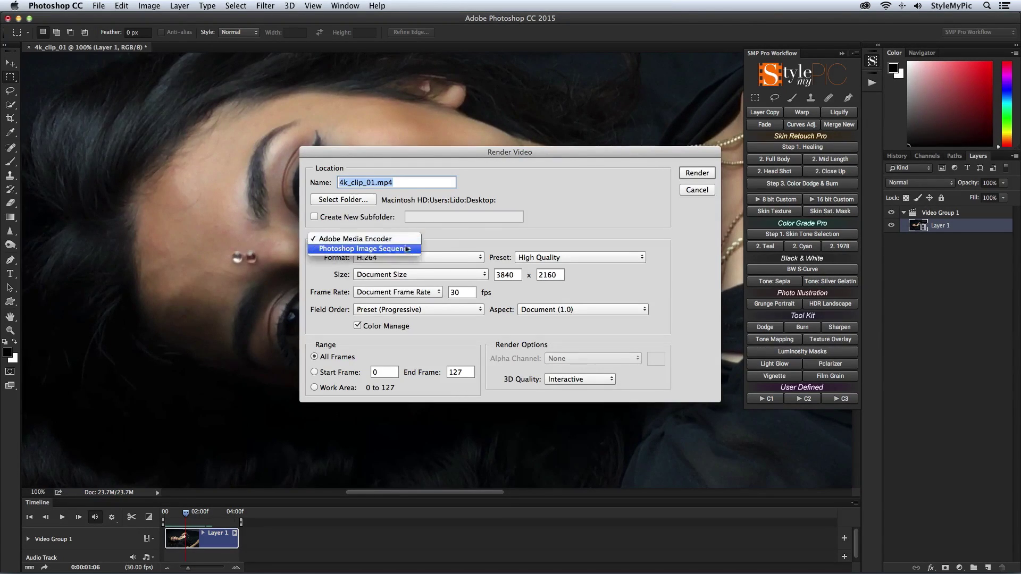
left_click(411, 251)
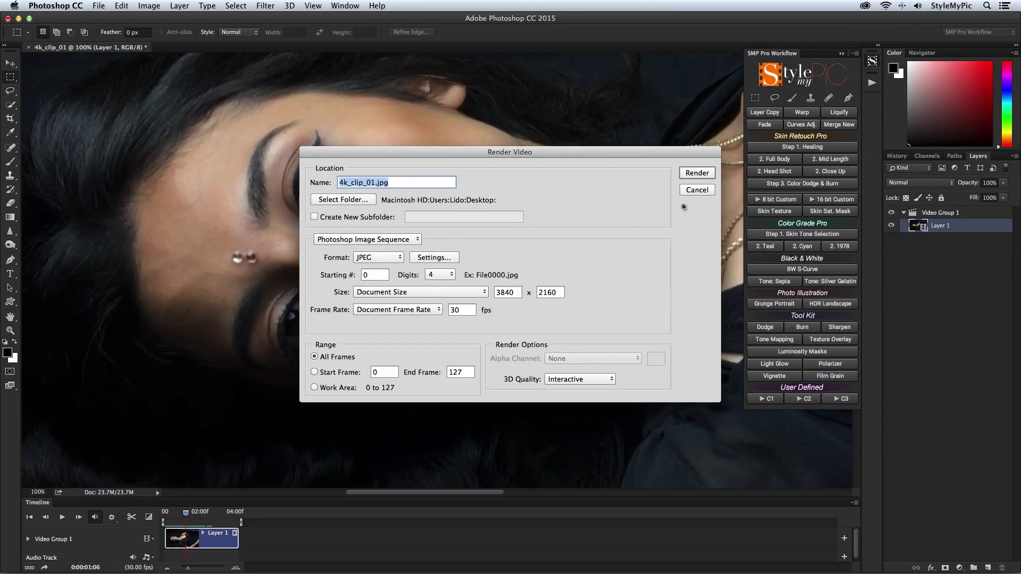
left_click(694, 191)
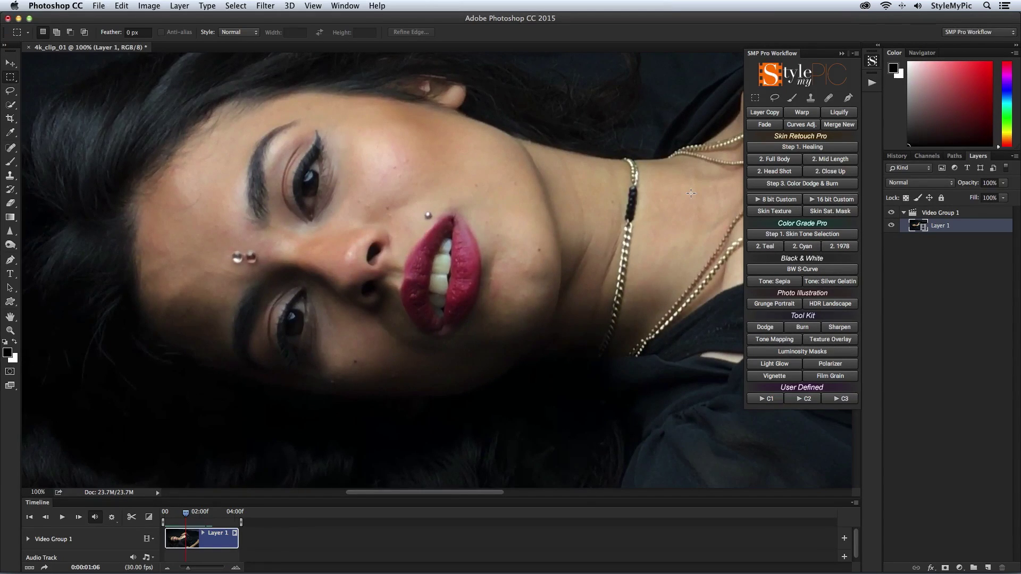
left_click(850, 129)
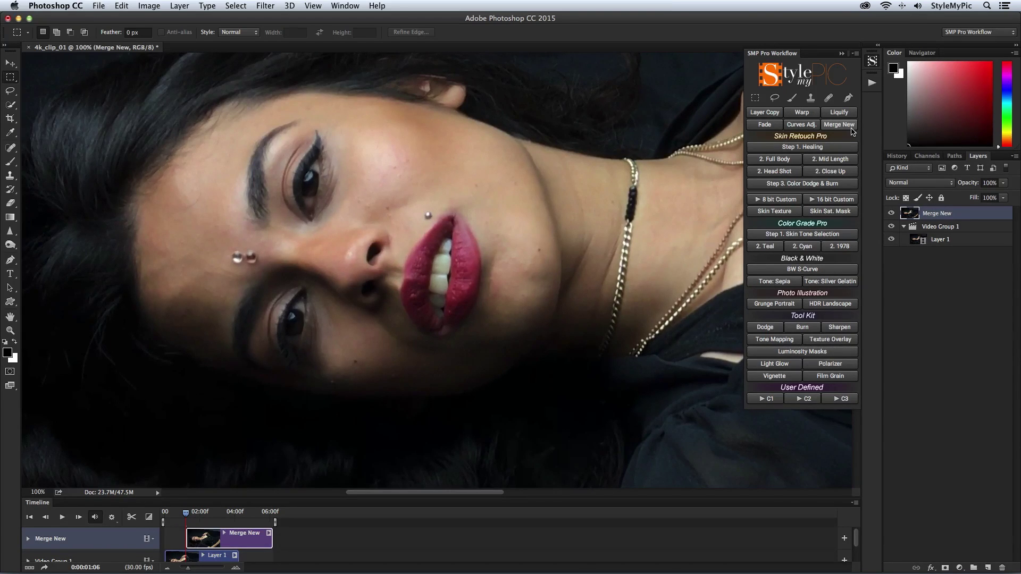
Delete Video Group 1 and close the Timeline panel, leaving only the Merge New layer.
left_click(971, 229)
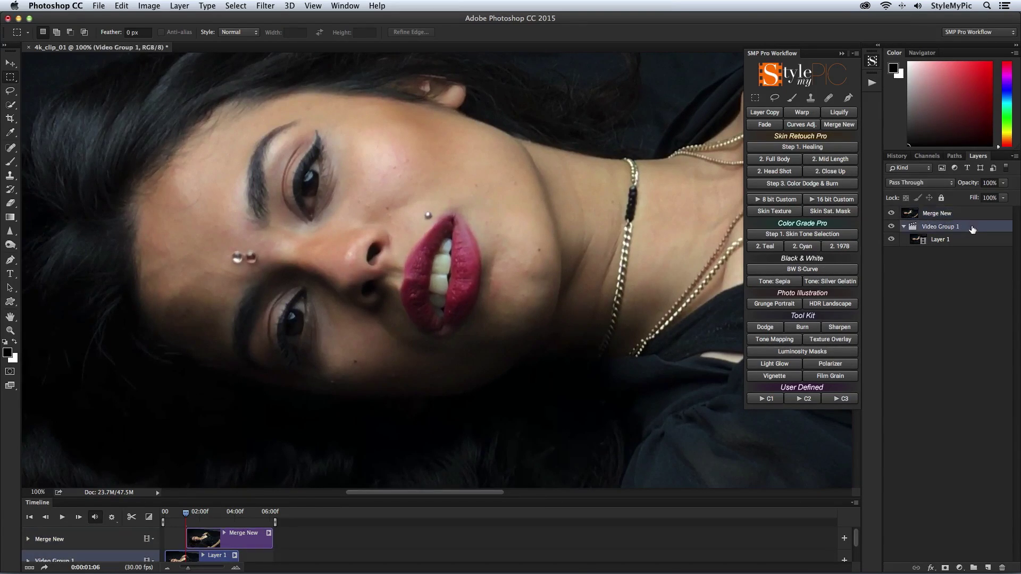
key("Delete")
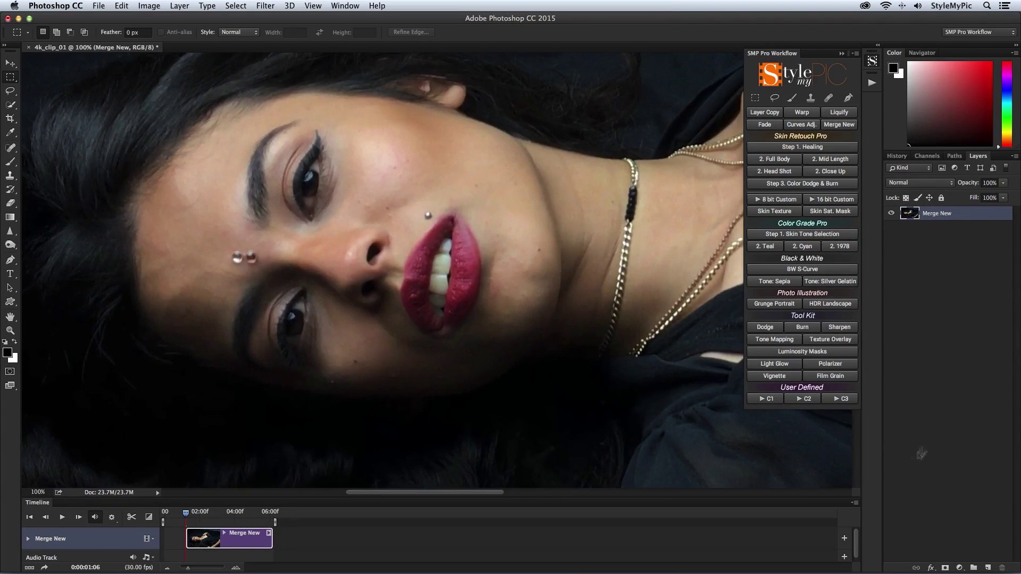
left_click(854, 503)
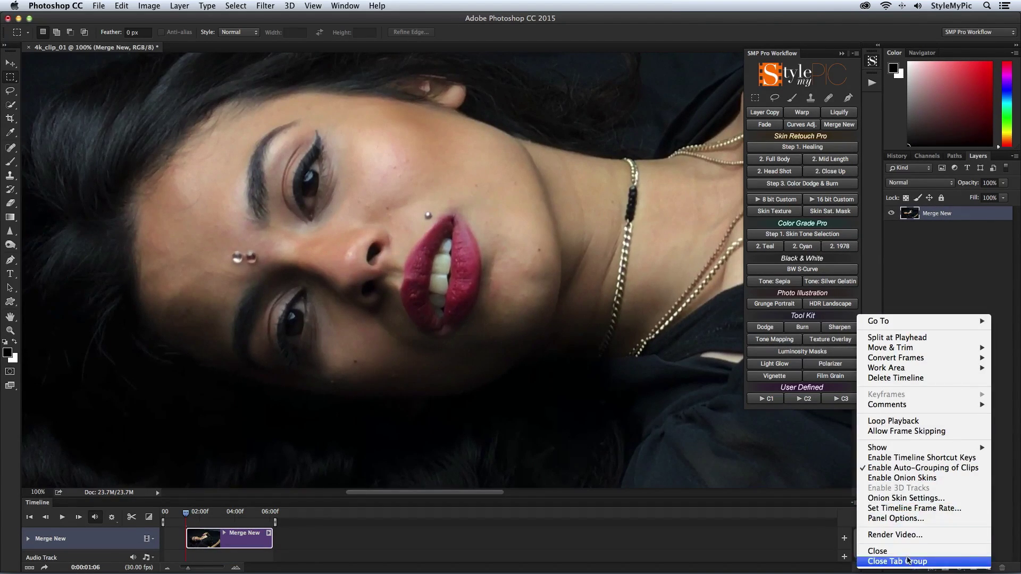
left_click(845, 503)
left_click(845, 503)
left_click(893, 560)
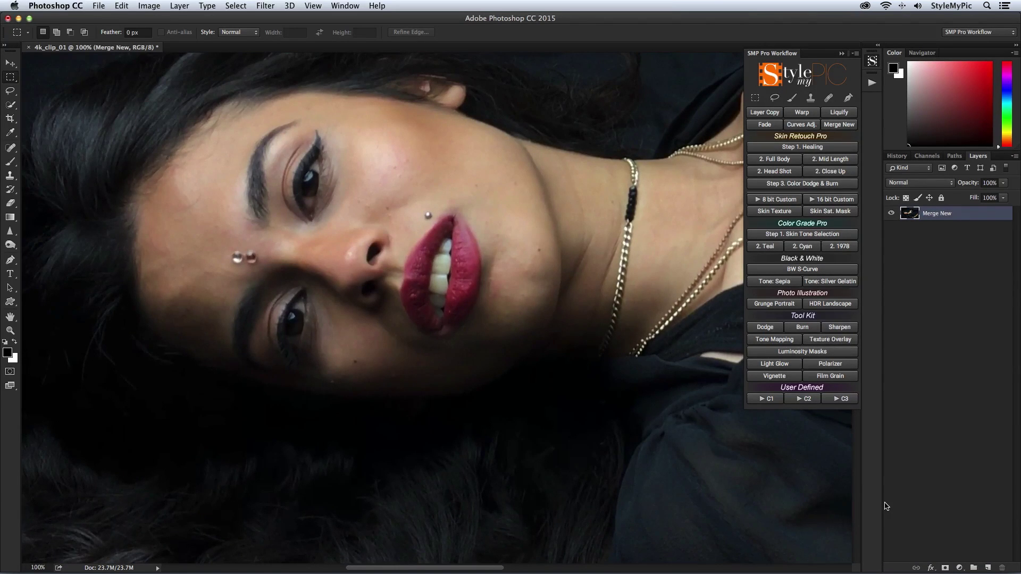
key("super+minus")
key("super+minus")
key("super+minus")
key("super+minus")
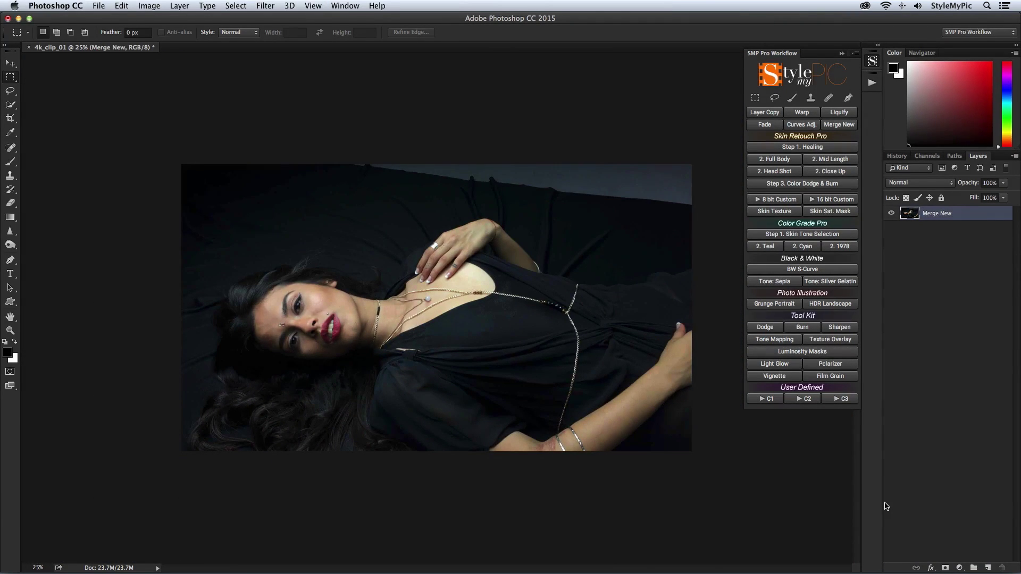
Lasso the light top-right backdrop strip, content-aware fill it dark, and deselect.
left_click(776, 99)
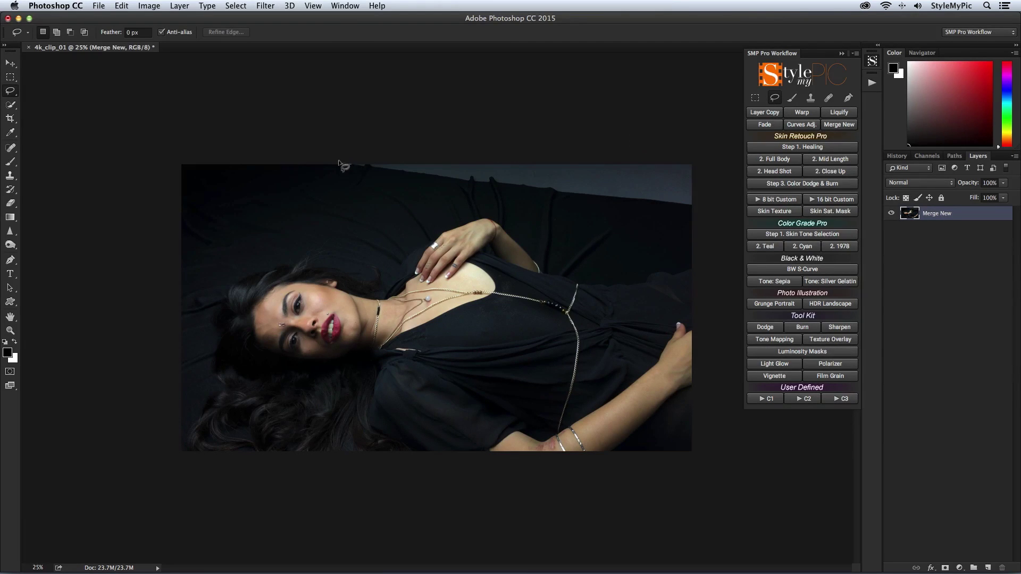
mouse_move(339, 162)
left_mouse_down()
mouse_move(604, 213)
mouse_move(675, 217)
mouse_move(708, 205)
mouse_move(704, 155)
mouse_move(668, 142)
mouse_move(510, 131)
left_mouse_up()
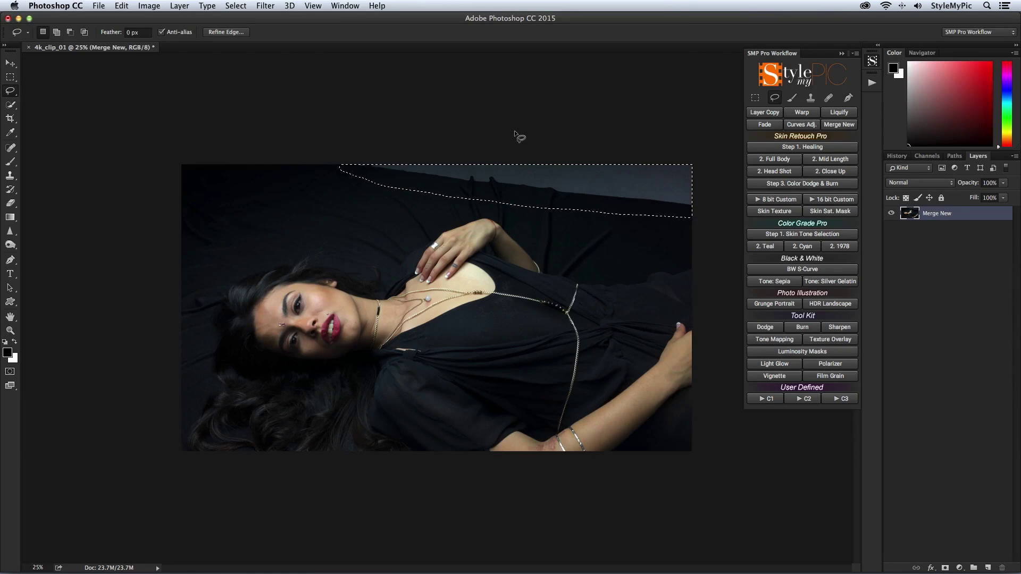
key("shift+BackSpace")
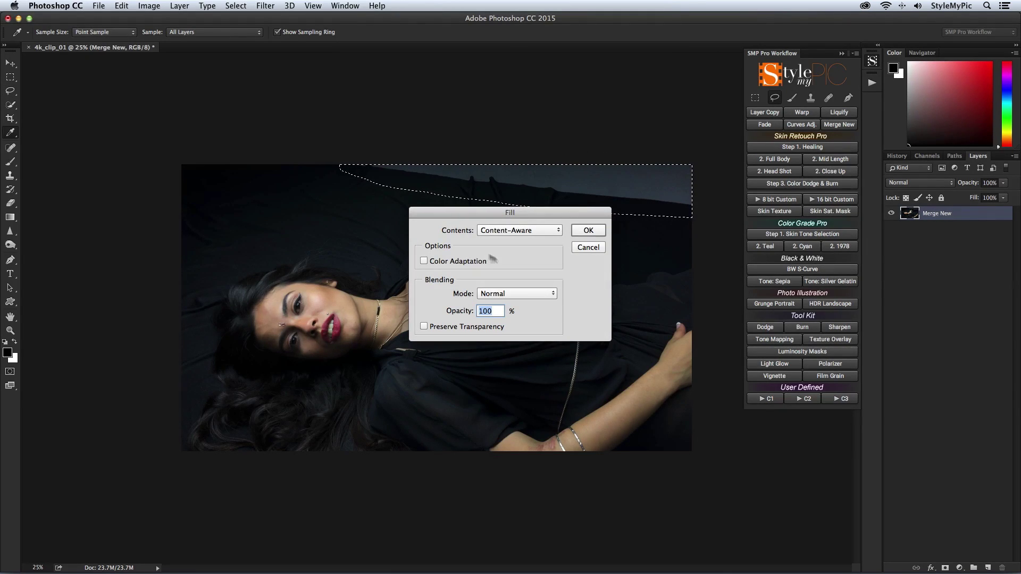
left_click(594, 233)
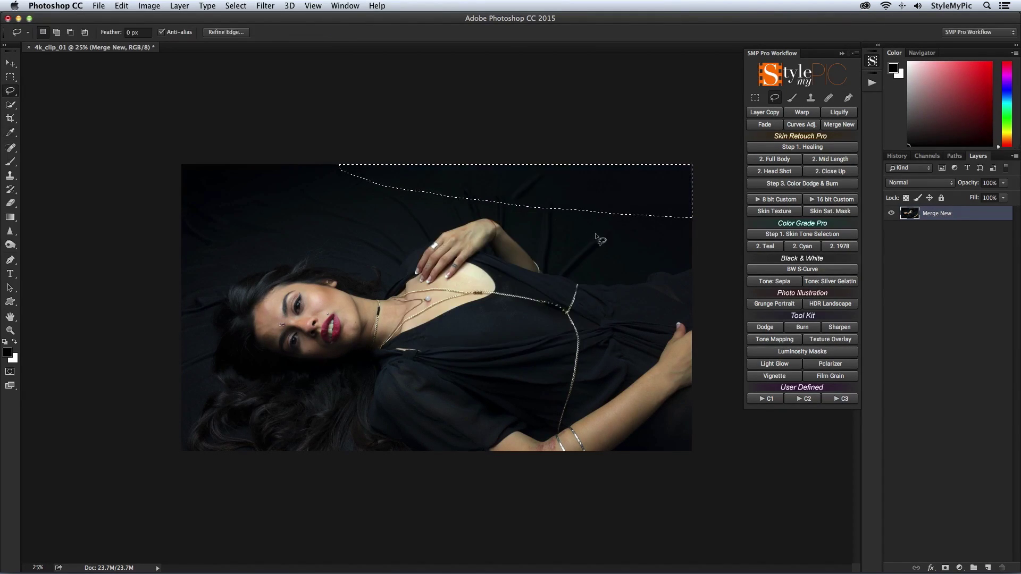
key("super+d")
Play the SMP (Pre)Touch 6-12MPX action and toggle its group to compare before and after.
left_click(872, 83)
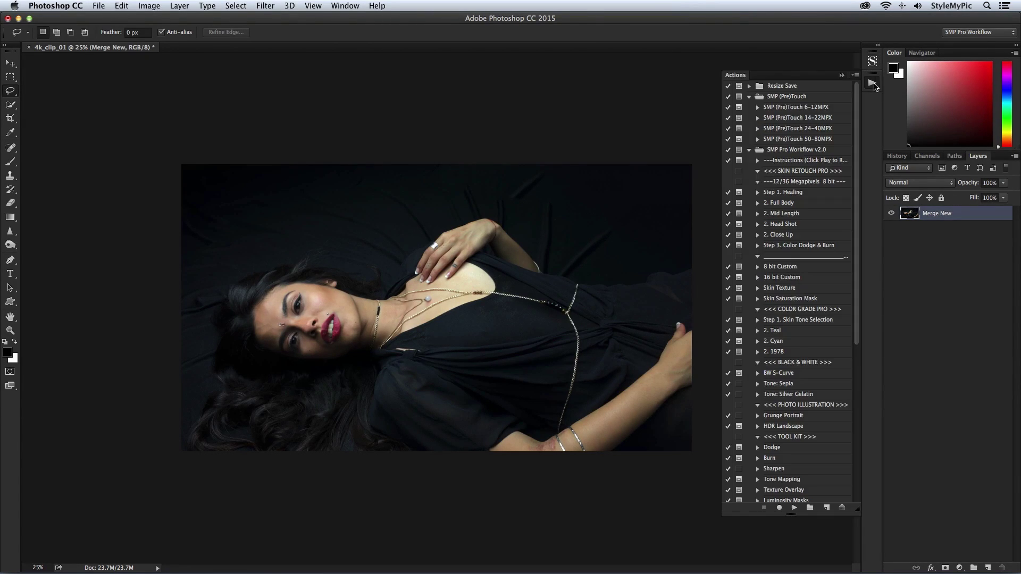
left_click(842, 107)
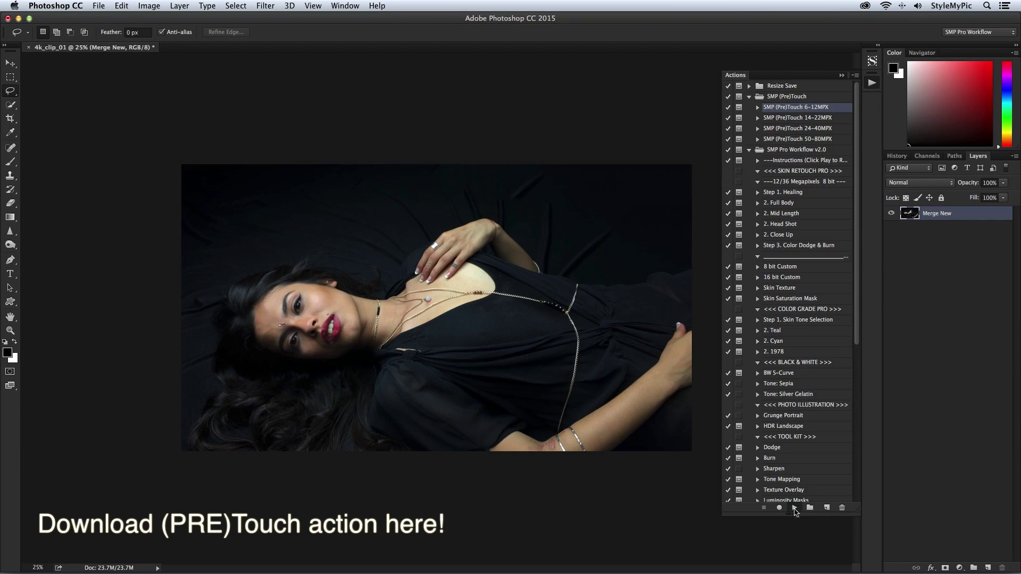
left_click(794, 507)
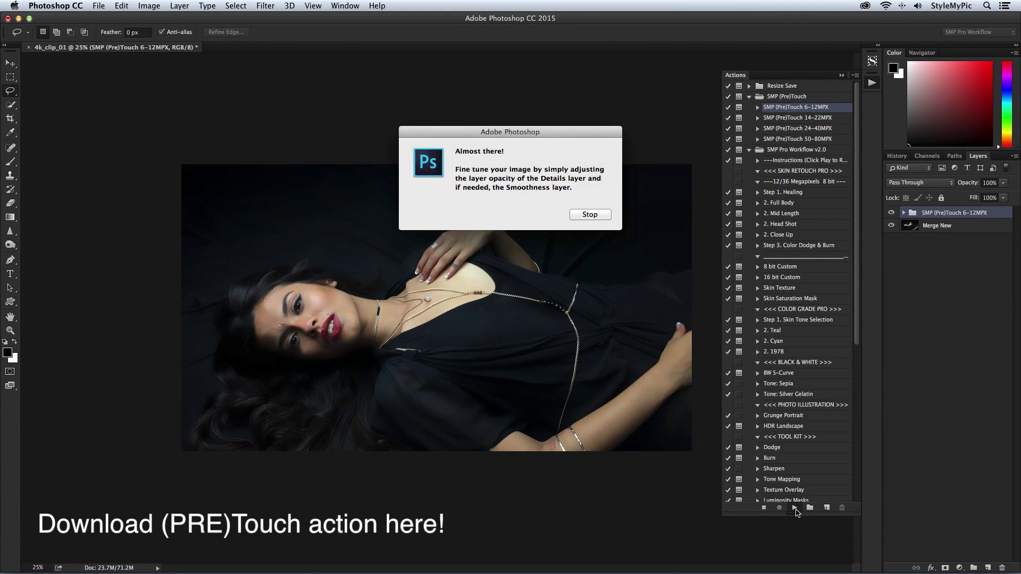
left_click(595, 215)
scroll(284, 333, "up", 5)
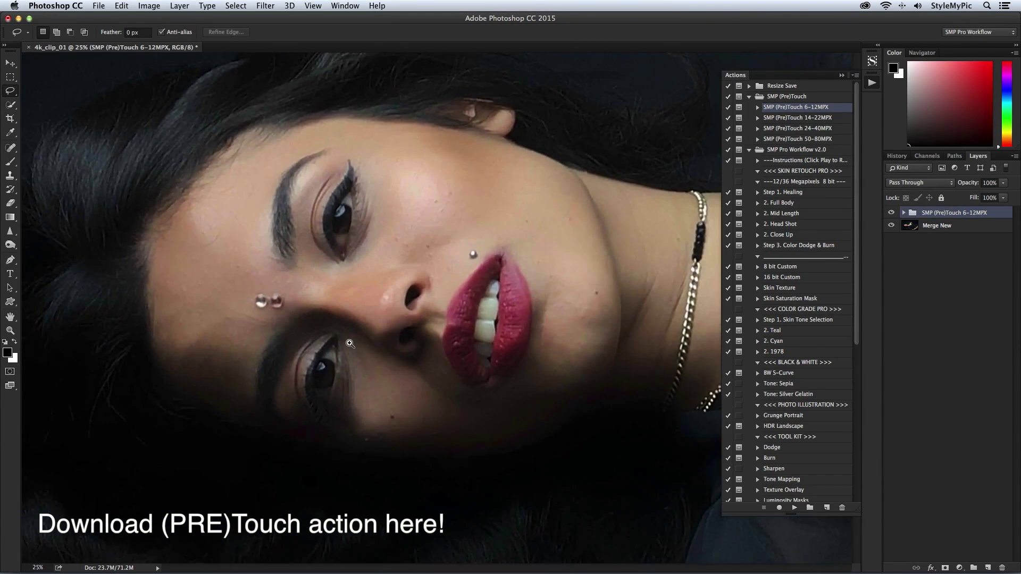
left_click(892, 213)
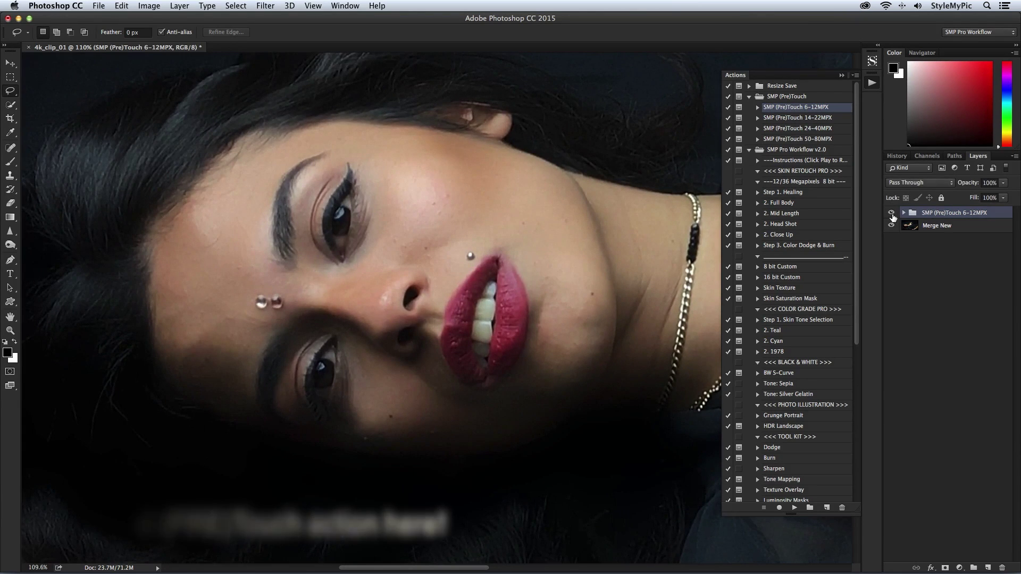
left_click(893, 215)
key("super+0")
Lasso a loose outline around the face and feather it in Refine Edge.
left_click(873, 61)
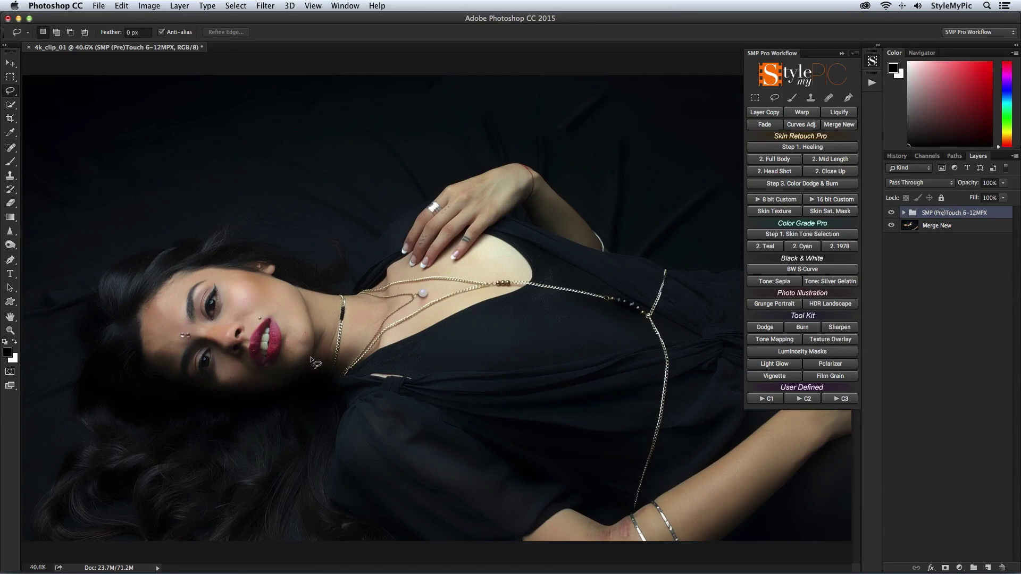
mouse_move(310, 360)
left_mouse_down()
mouse_move(203, 388)
mouse_move(150, 364)
mouse_move(141, 319)
left_mouse_up()
left_click_drag(290, 369, 310, 363)
left_click(226, 32)
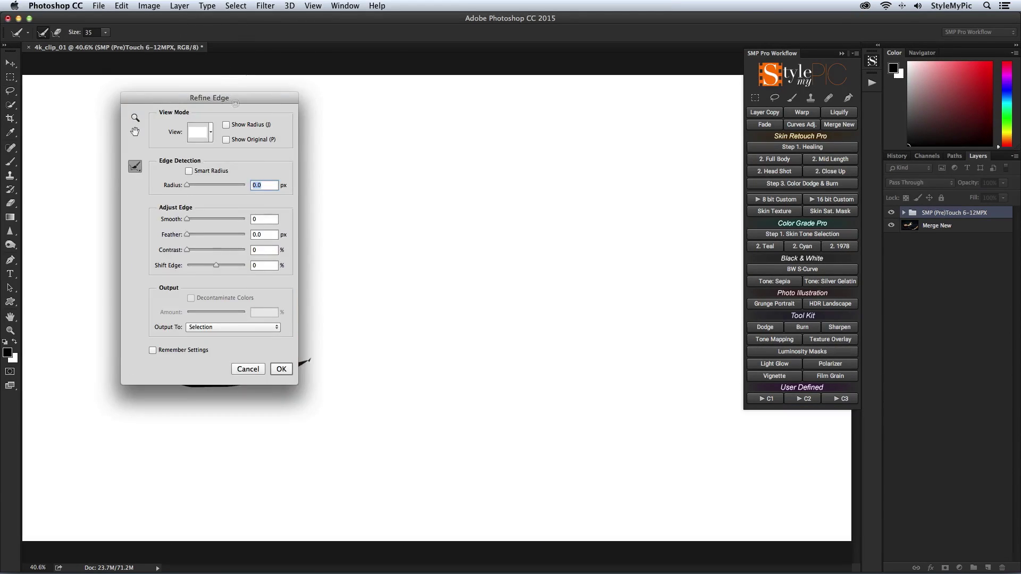
left_click_drag(235, 103, 499, 139)
left_click_drag(459, 274, 481, 273)
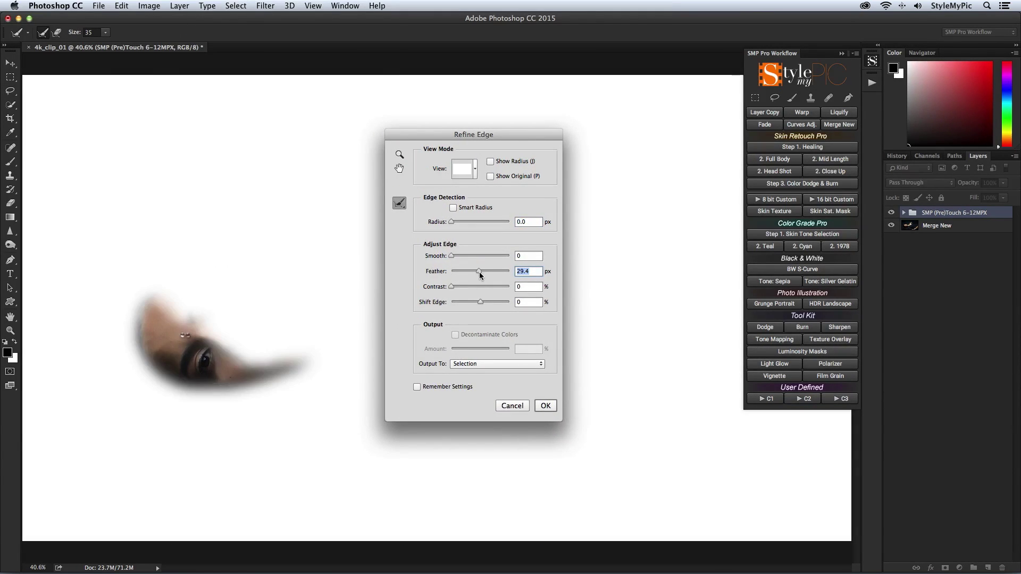
left_click(546, 406)
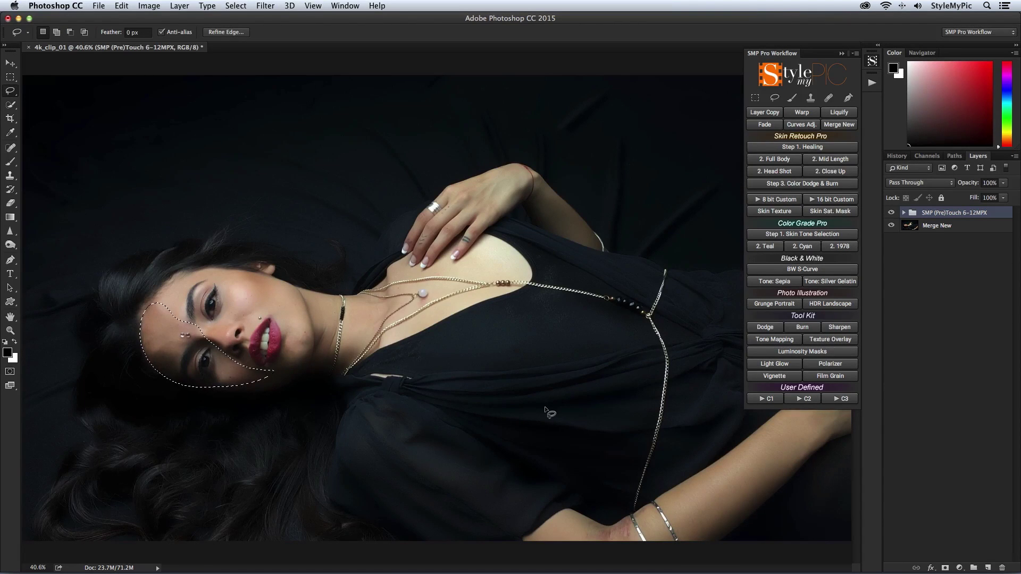
Add a Curves 1 adjustment lifting the midtones to Input 121 / Output 145.
left_click(801, 124)
key("Return")
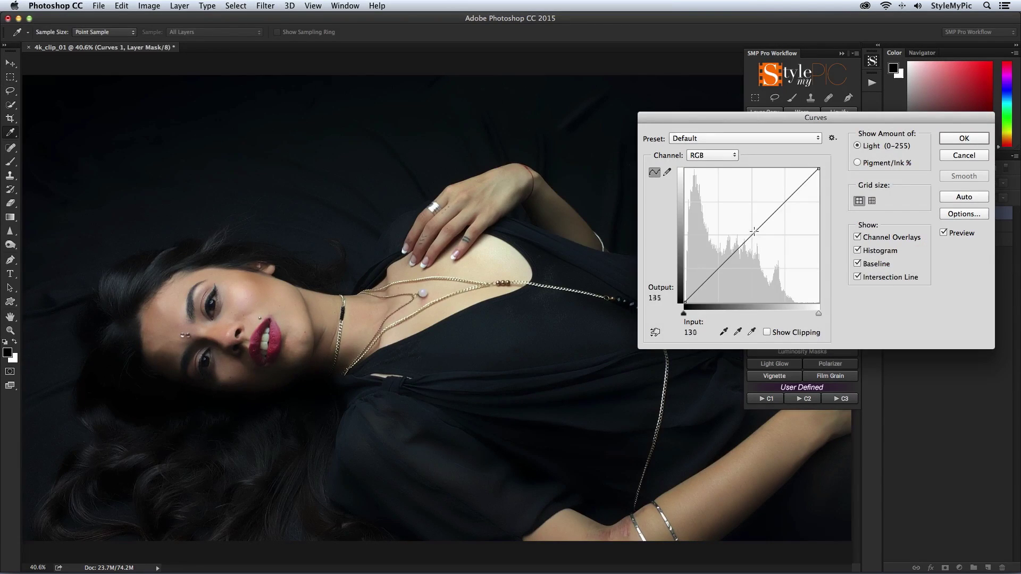
left_click_drag(748, 239, 748, 226)
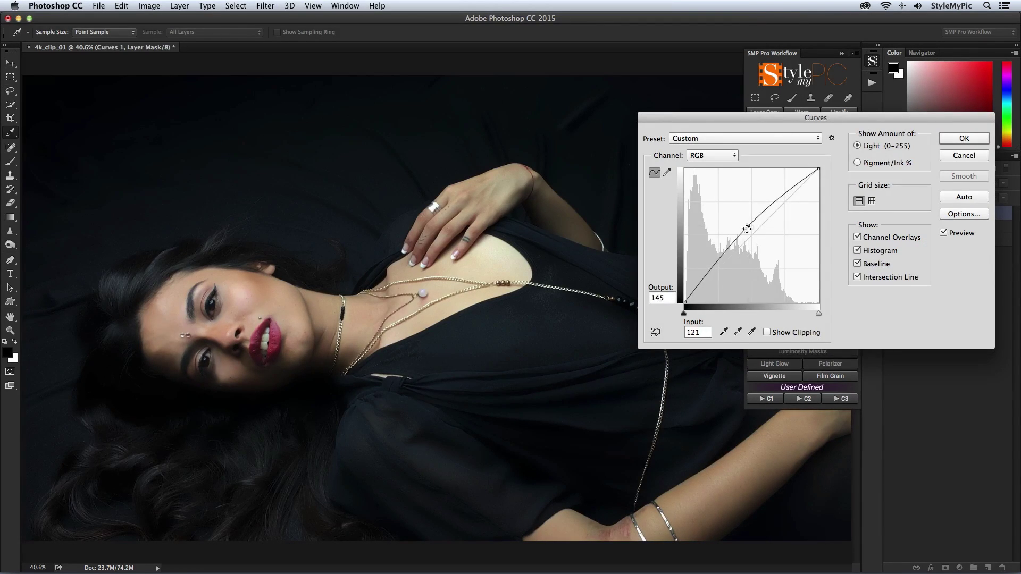
left_click(964, 139)
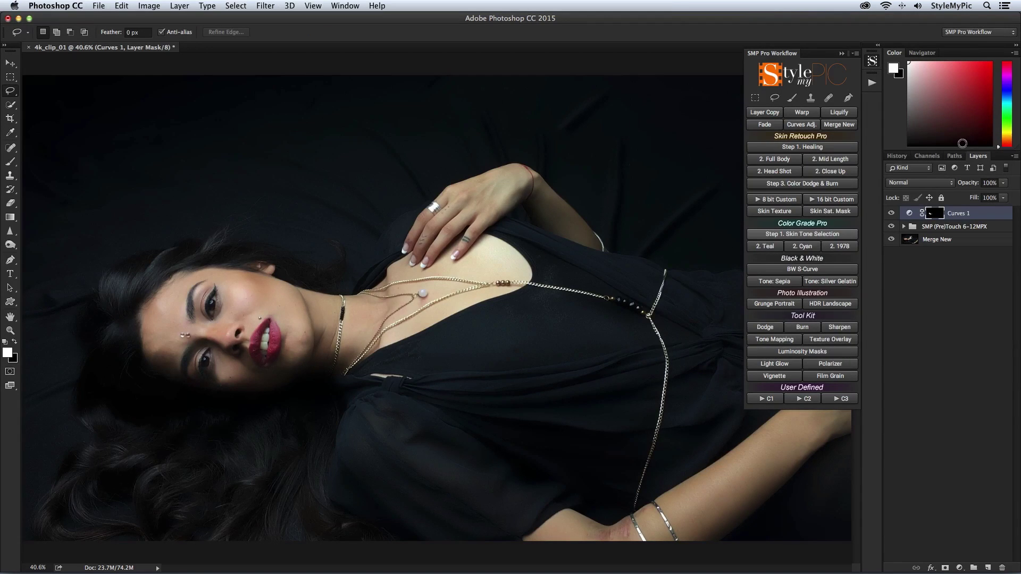
Run the 2. Mid Length skin retouch and paint smoothing onto the cheek skin.
left_click_drag(203, 358, 330, 394)
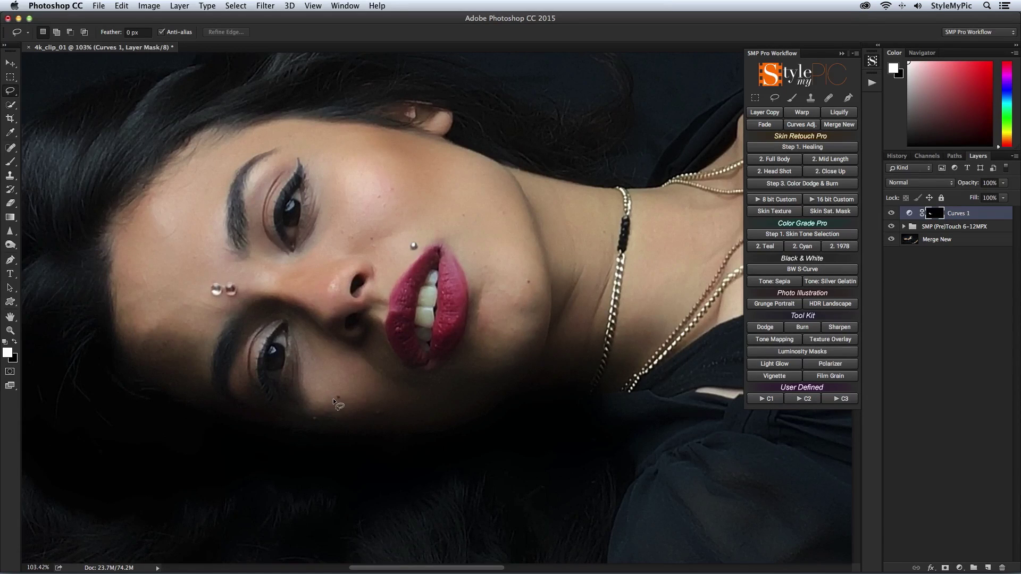
left_click(852, 160)
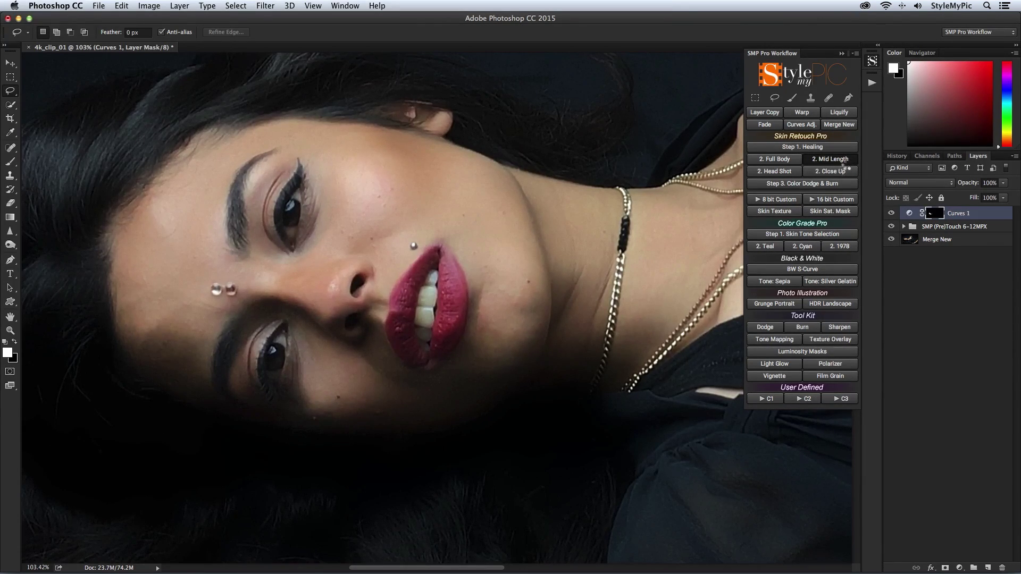
left_click(587, 246)
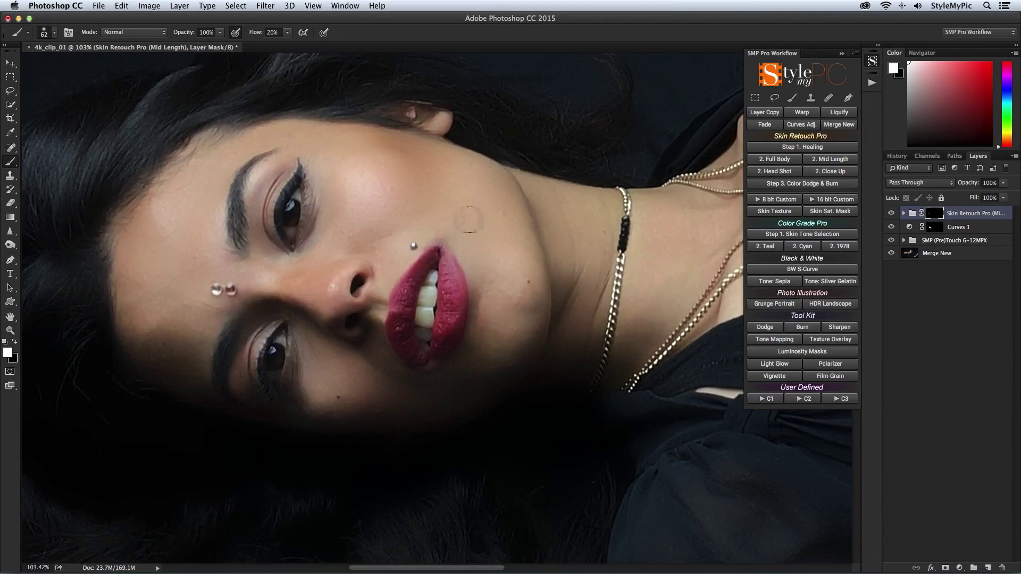
left_click_drag(569, 292, 592, 309)
Lower the Blur Intensity layer's opacity inside the Skin Retouch Pro group, then collapse it.
left_click(902, 213)
left_click(986, 259)
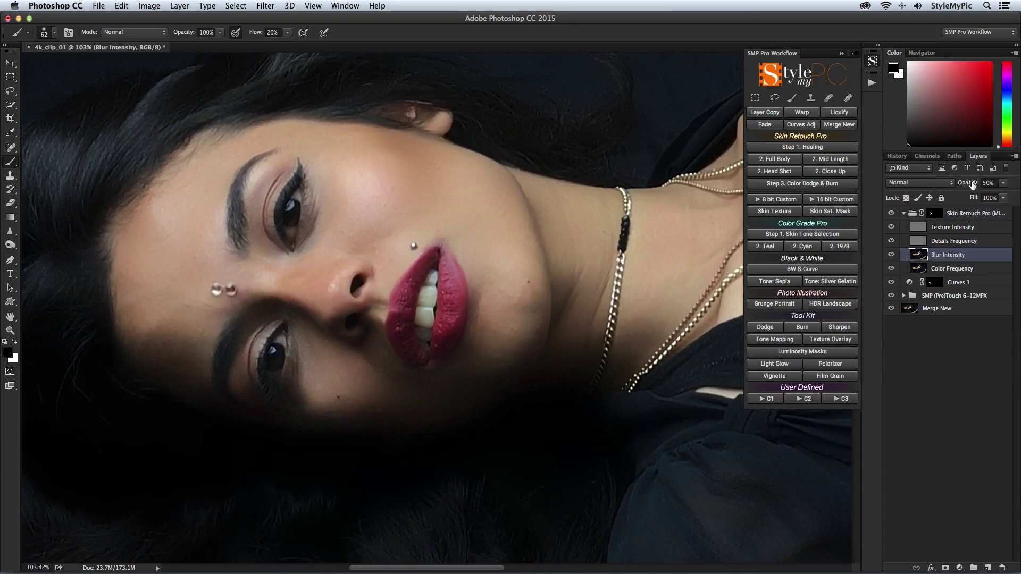
left_click_drag(972, 184, 951, 185)
left_click(903, 213)
key("super+0")
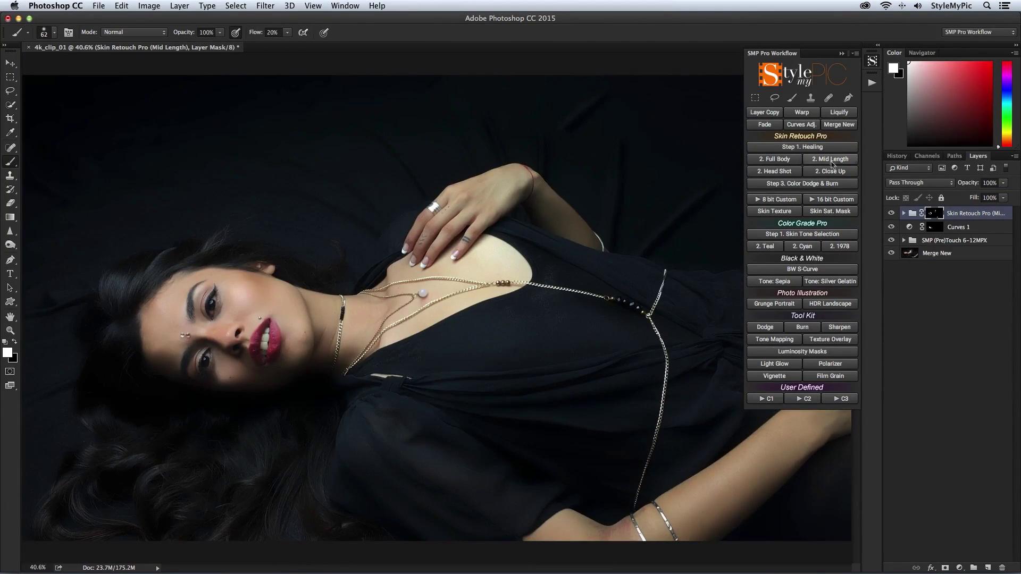
Add the Color Dodge & Burn layer and paint sampled skin tone over the cheek with a size 78 brush.
left_click(813, 184)
left_click(591, 248)
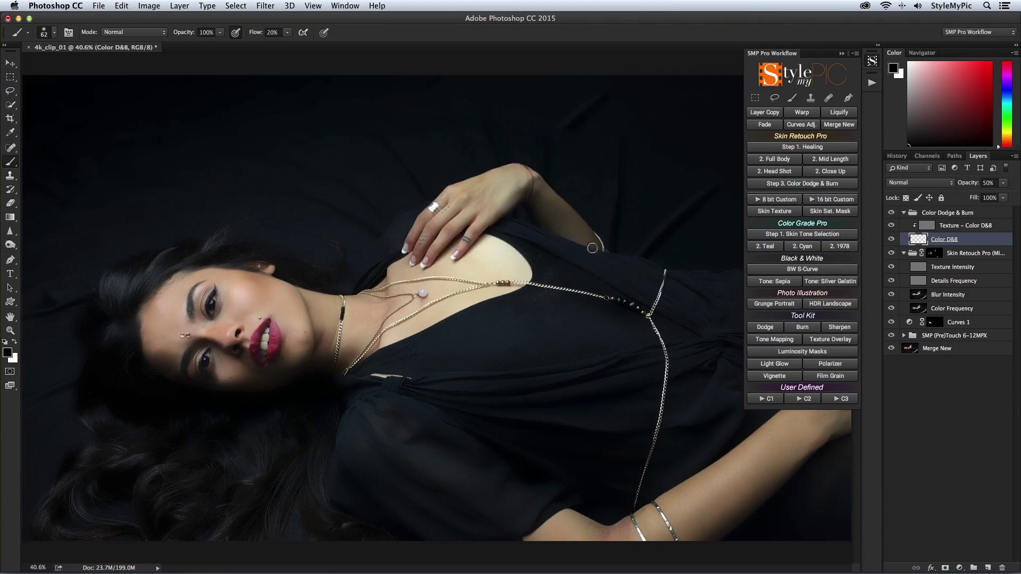
left_click_drag(189, 354, 212, 345)
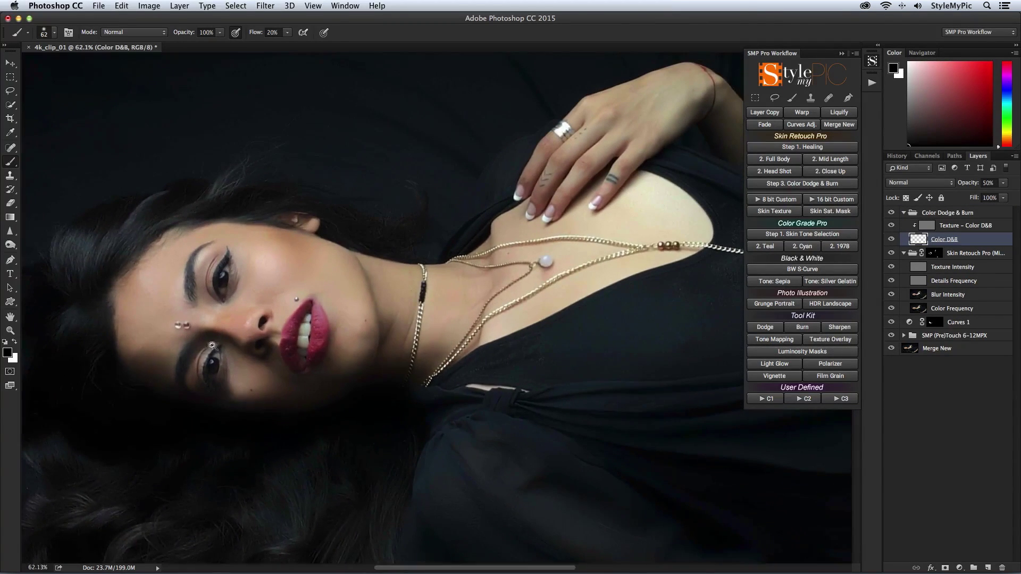
left_click(178, 290, "alt")
left_click_drag(142, 326, 136, 294)
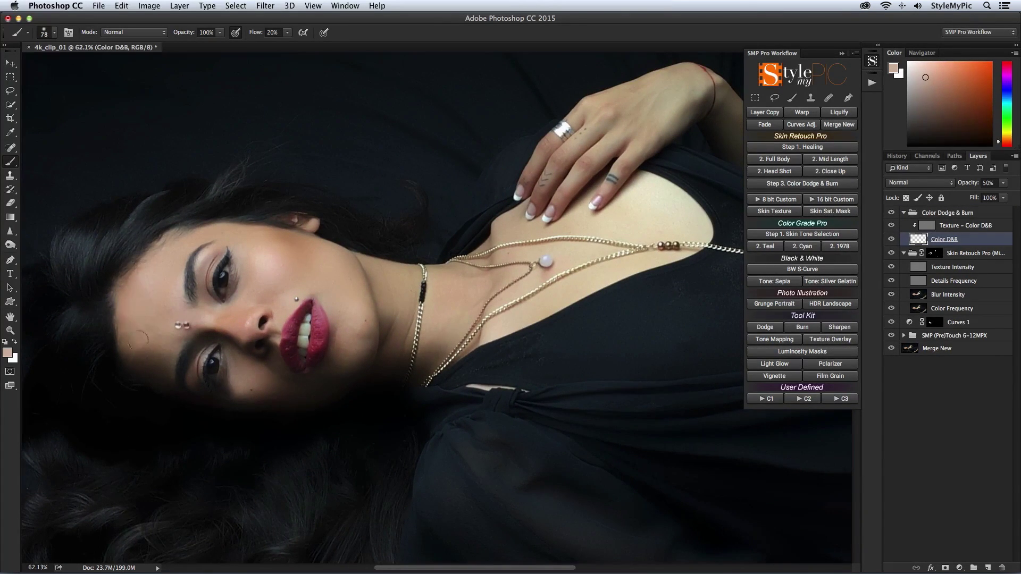
left_click_drag(153, 350, 160, 344)
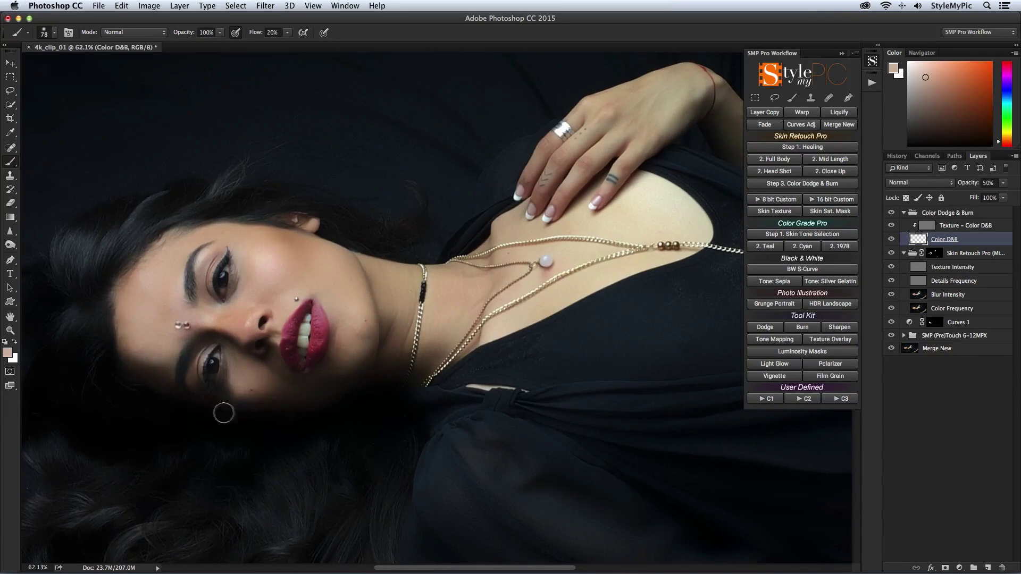
Fade the colour strokes on the hand and chest to 85% and then 67%.
left_click_drag(353, 406, 341, 406)
left_click(764, 124)
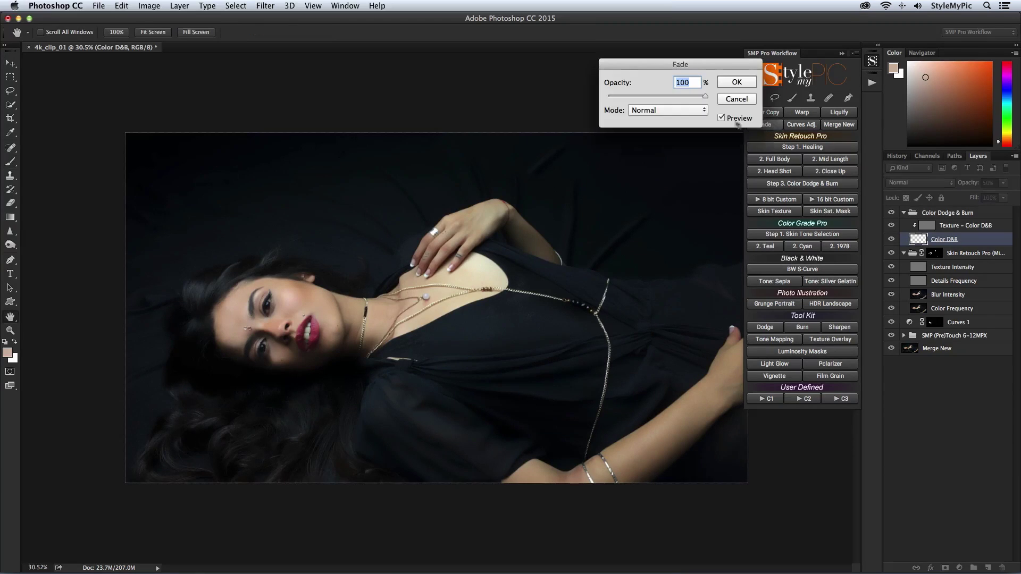
left_click_drag(705, 96, 688, 97)
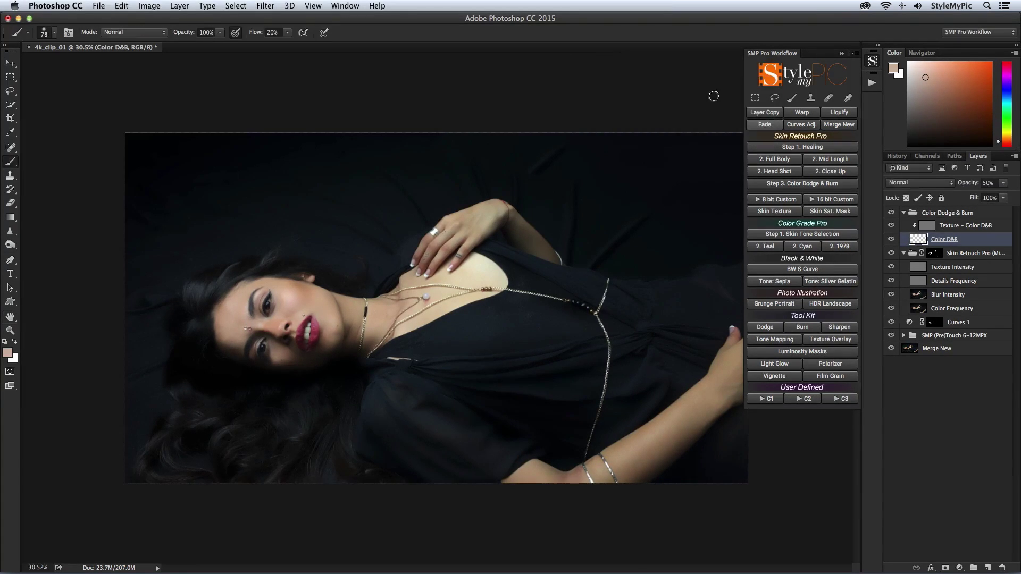
left_click(527, 212, "ctrl")
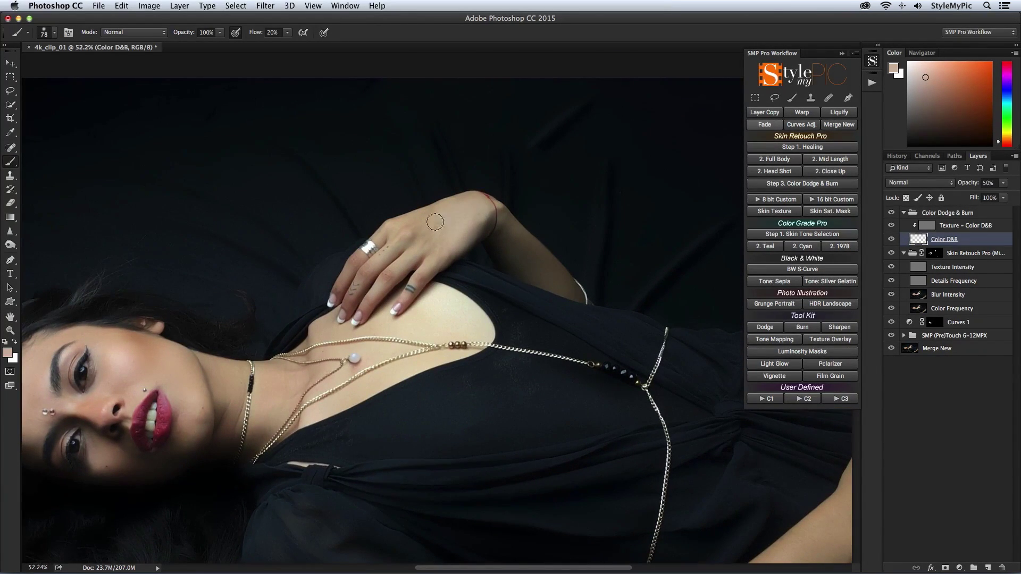
left_click(764, 125)
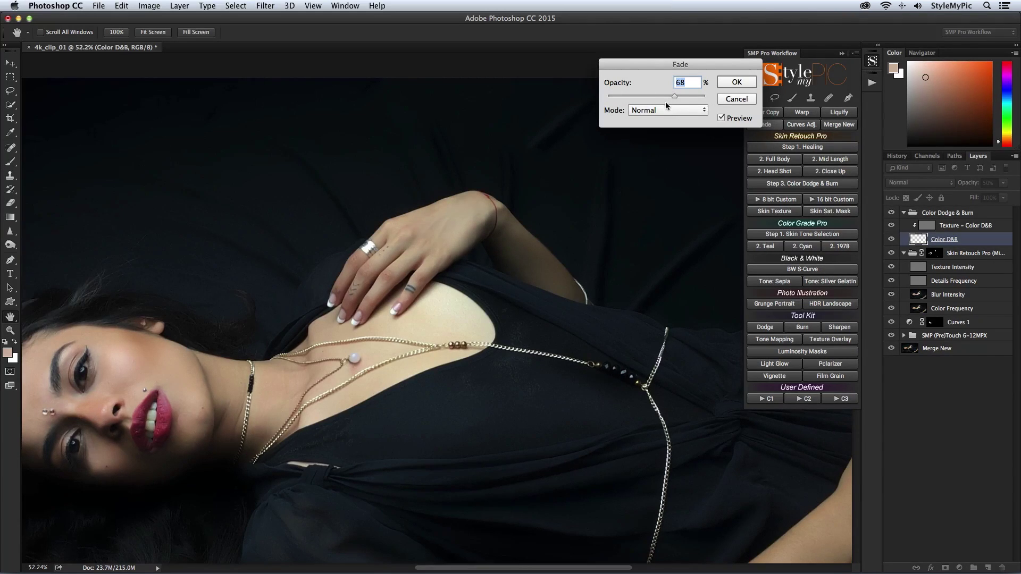
key("Return")
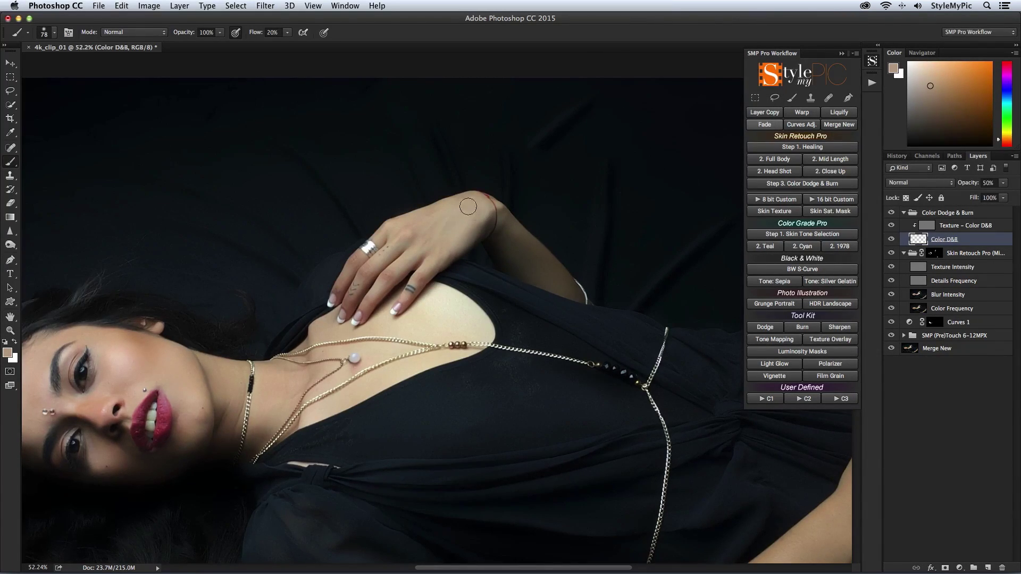
left_click(755, 123)
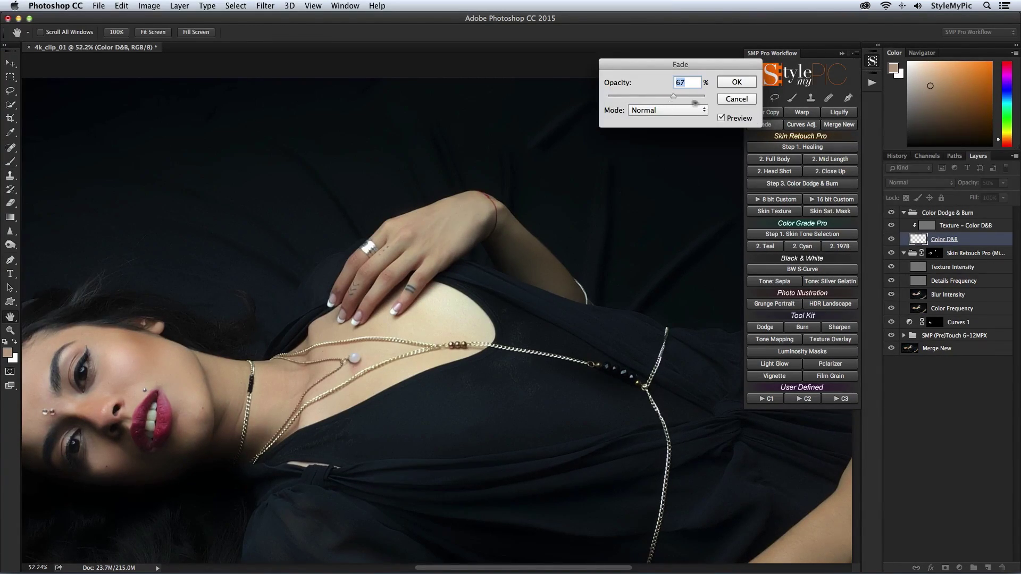
key("Return")
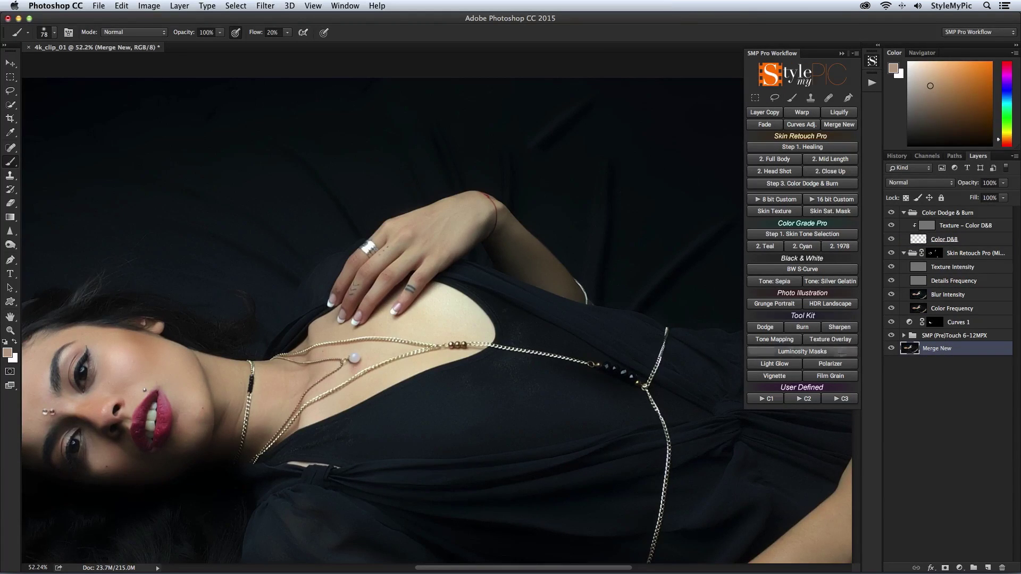
left_click(10, 104)
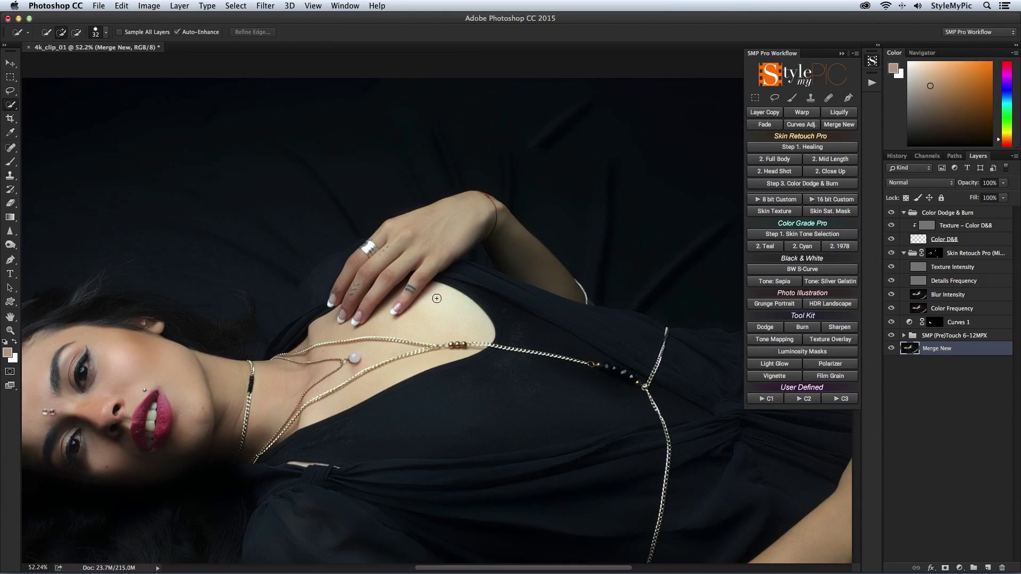
Quick-select the bare chest skin and feather the selection to 3.7 px.
left_click_drag(436, 298, 466, 345)
left_click(255, 32)
left_click_drag(492, 137, 636, 131)
left_click_drag(595, 265, 607, 264)
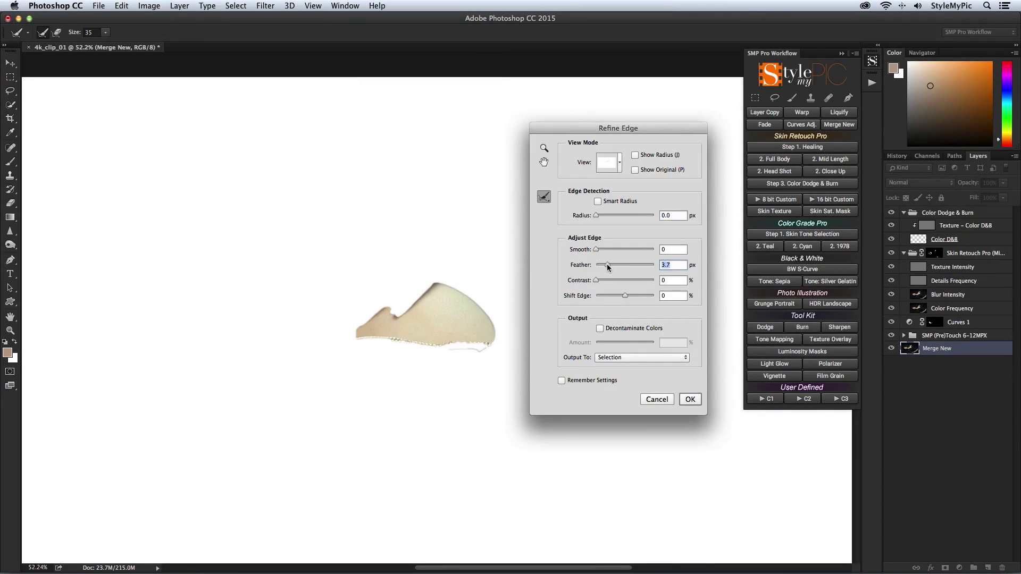
left_click(690, 400)
On Color D&B, sample a lighter chest skin tone and brush it into the selection.
left_click(919, 240)
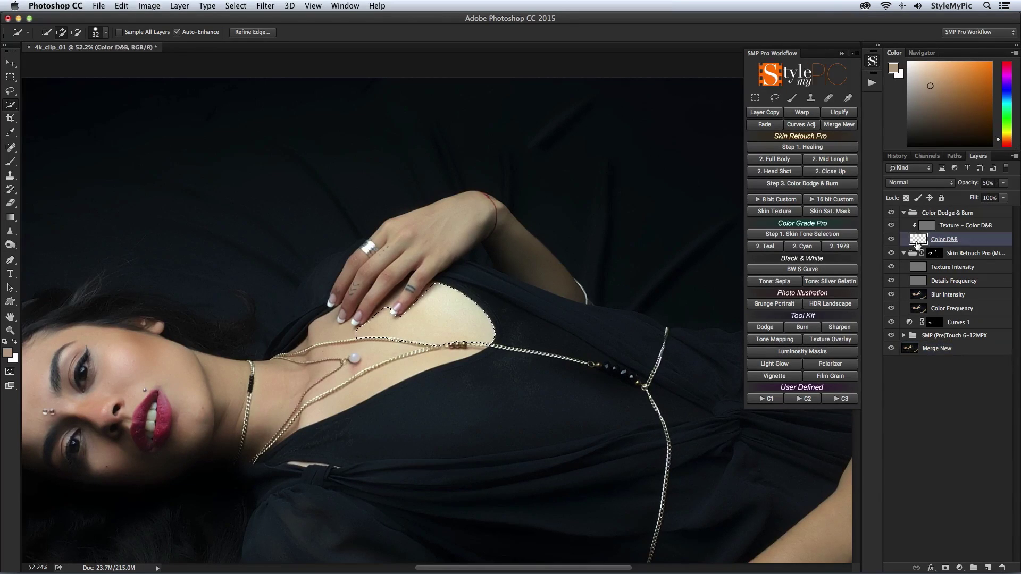
left_click(792, 98)
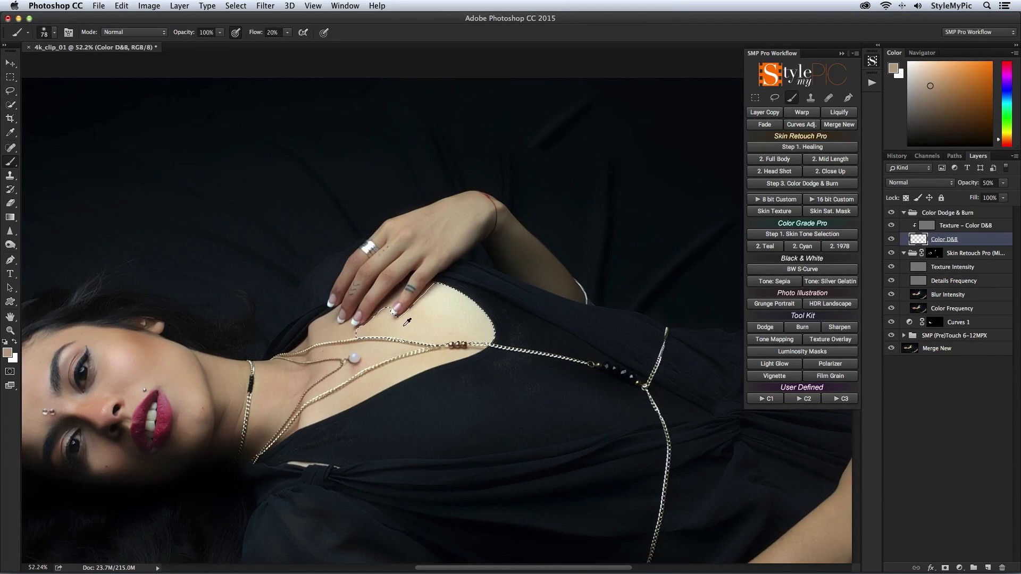
left_click(436, 311, "alt")
left_click_drag(432, 296, 460, 307)
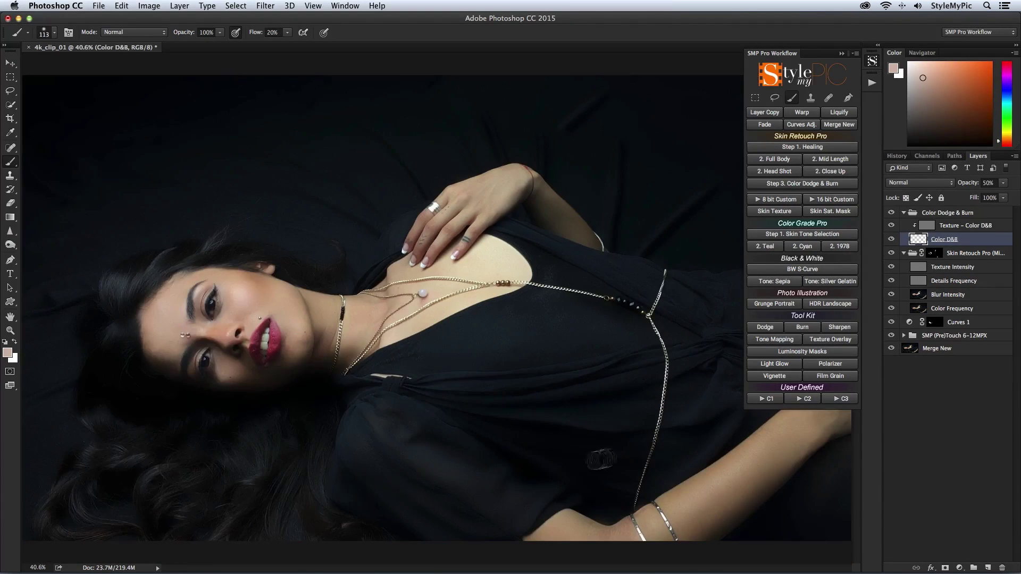
Add a Soft Light Dodge layer and paint brightening over the lower and upper eye areas.
left_click(990, 213)
left_click(767, 328)
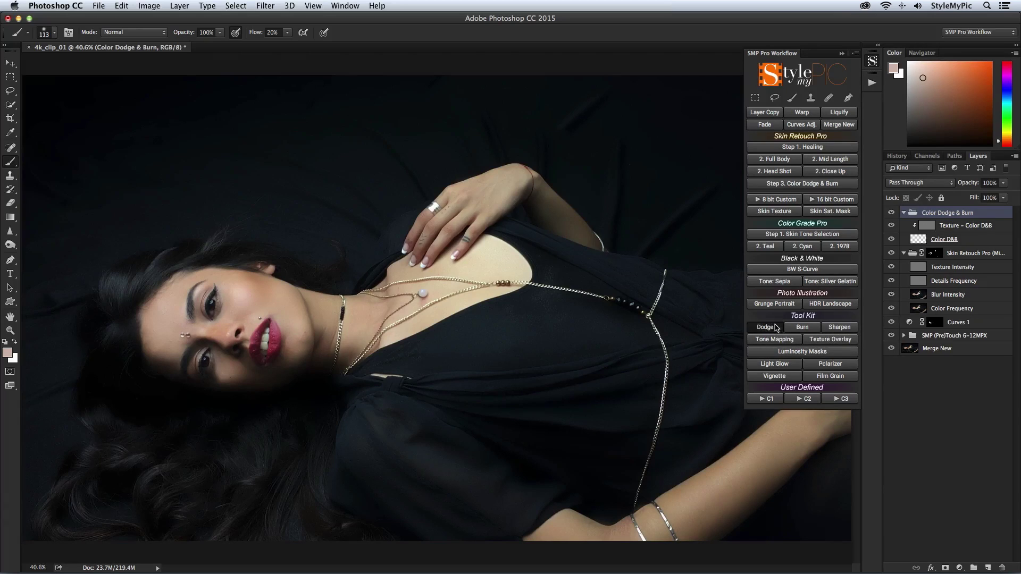
left_click(602, 218)
left_click_drag(205, 359, 215, 367)
mouse_move(208, 302)
left_mouse_down()
mouse_move(239, 299)
mouse_move(183, 306)
mouse_move(171, 336)
left_mouse_up()
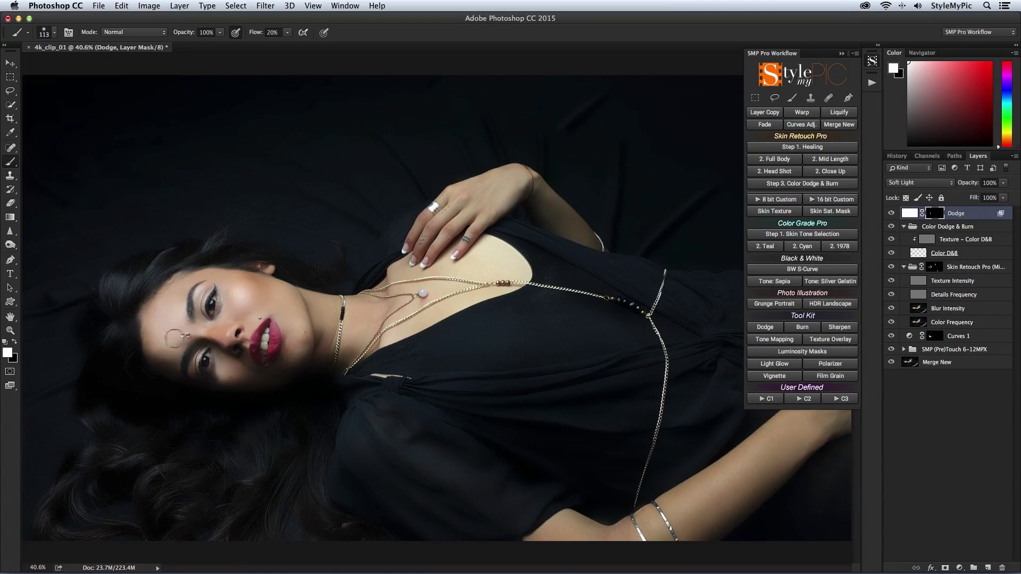
Fade the dodge strokes to 42%, shrink the brush, and view the face at 100%.
left_click(764, 125)
left_click_drag(705, 96, 643, 99)
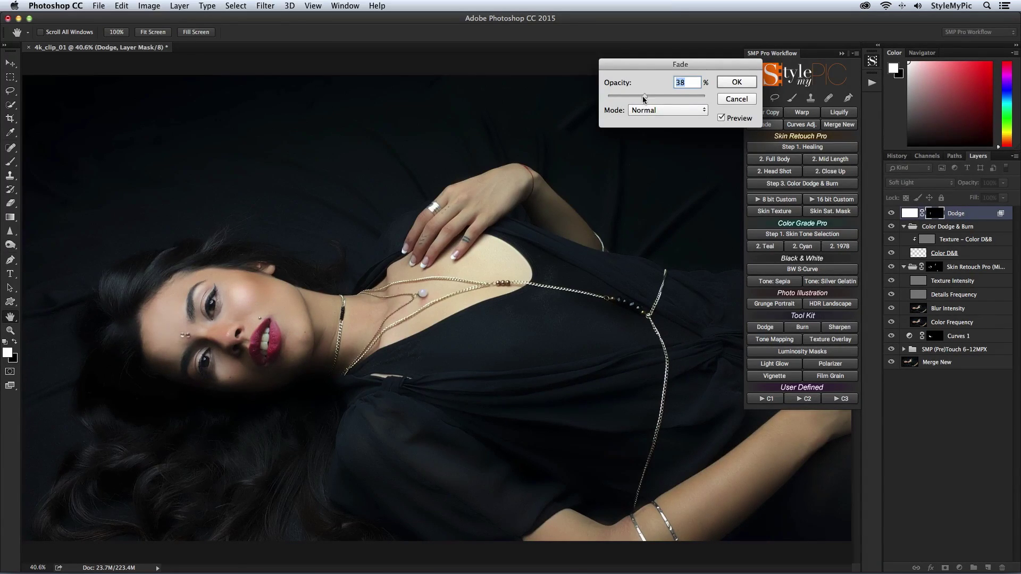
left_click(735, 82)
left_click_drag(261, 349, 213, 332)
key("super+1")
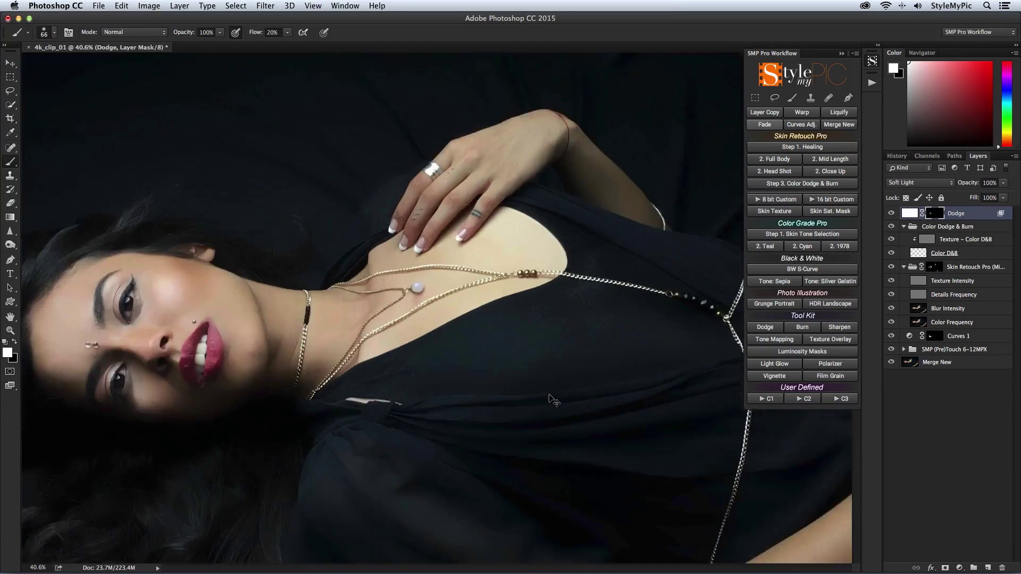
left_click_drag(216, 402, 588, 326)
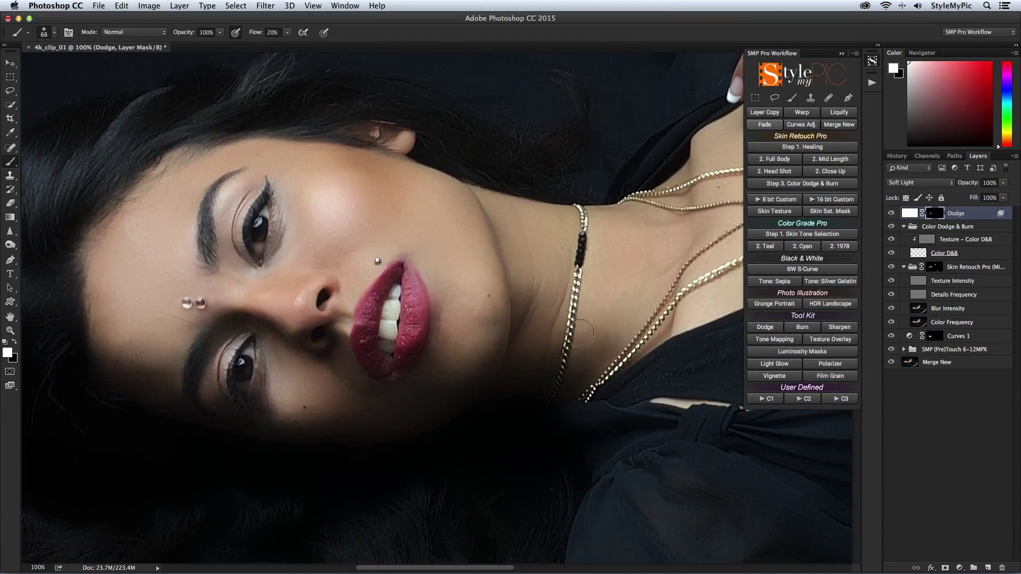
Add an Overlay Sharpen layer at 21% opacity, then toggle the original to compare before and after.
left_click(851, 327)
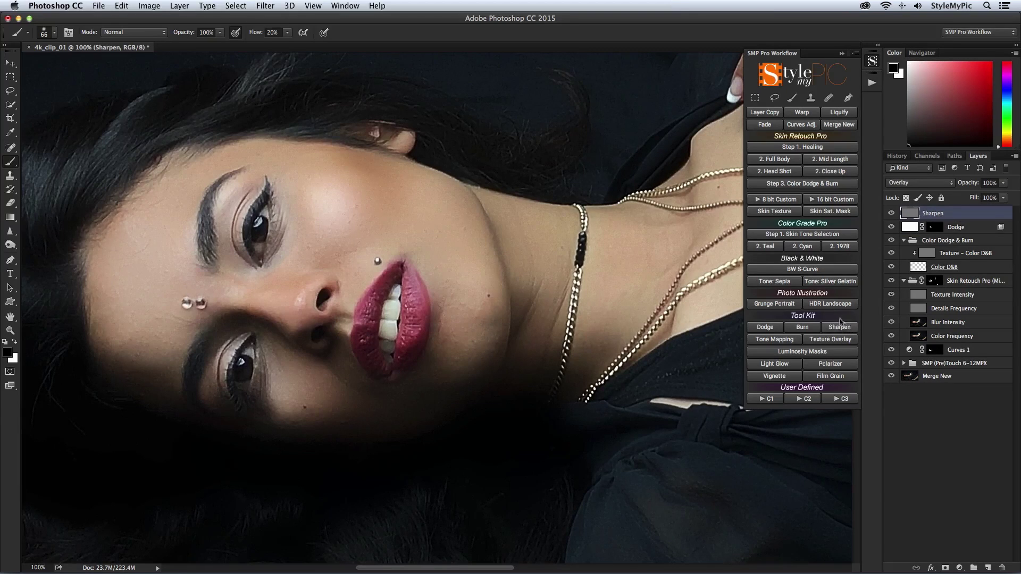
left_click_drag(968, 184, 864, 183)
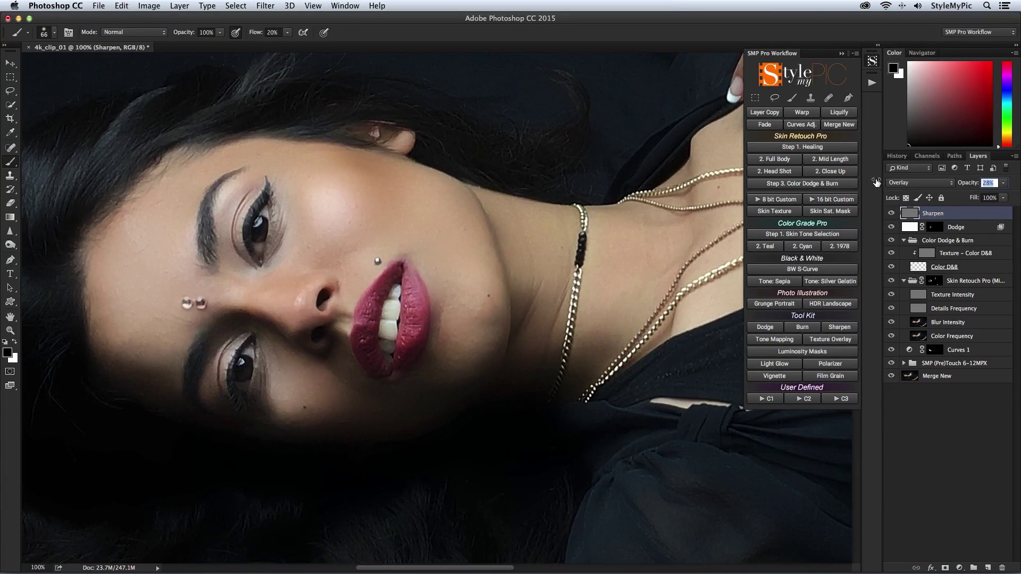
left_click(891, 376, "alt")
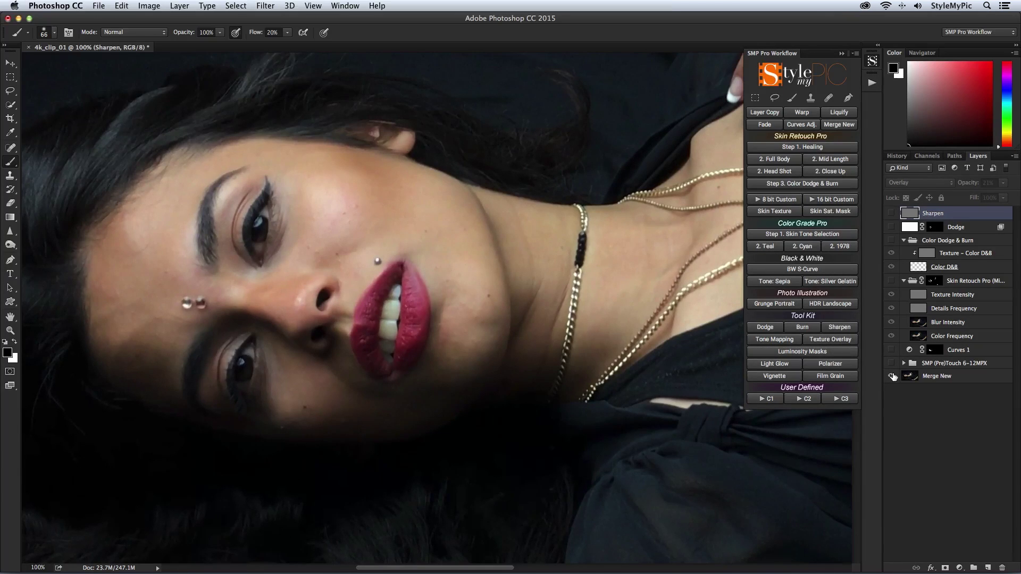
left_click(892, 376, "alt")
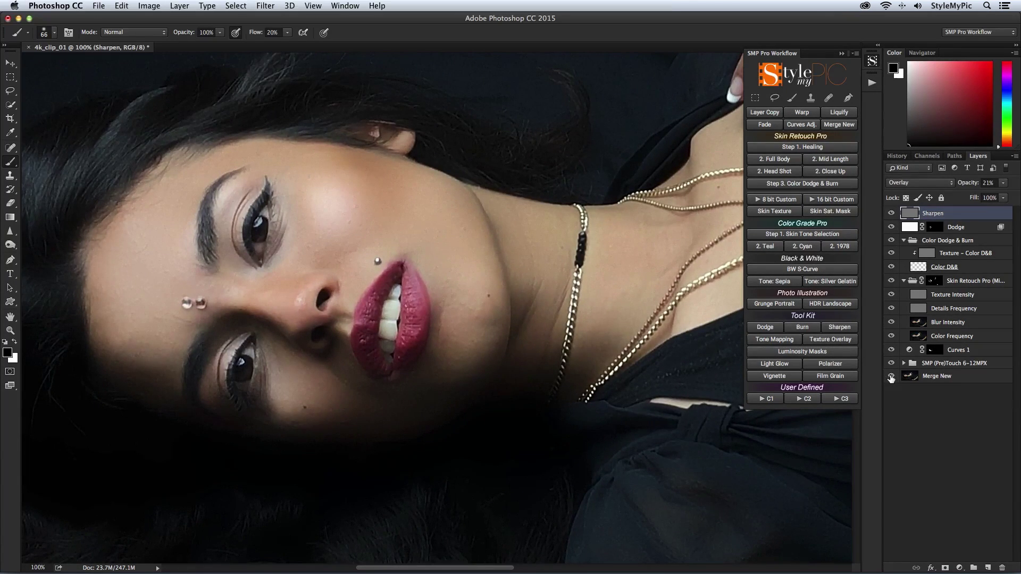
key("super+minus")
key("super+minus")
key("super+minus")
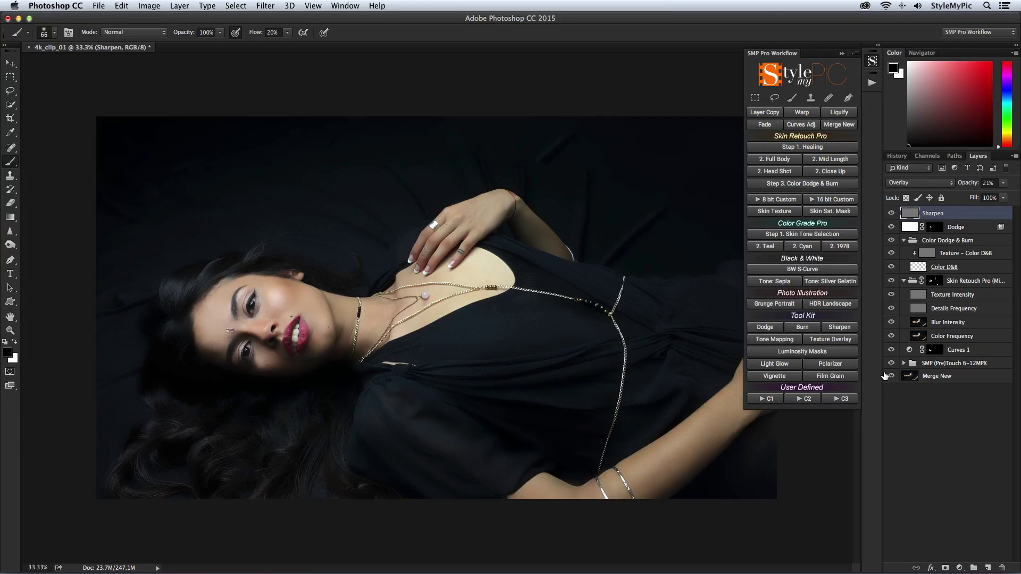
scroll(261, 350, "up", 5)
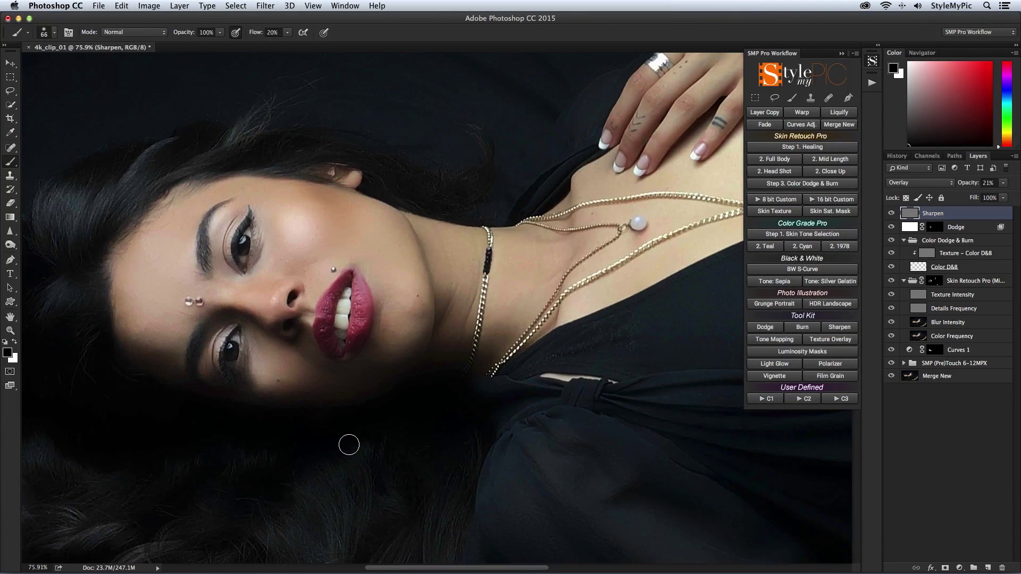